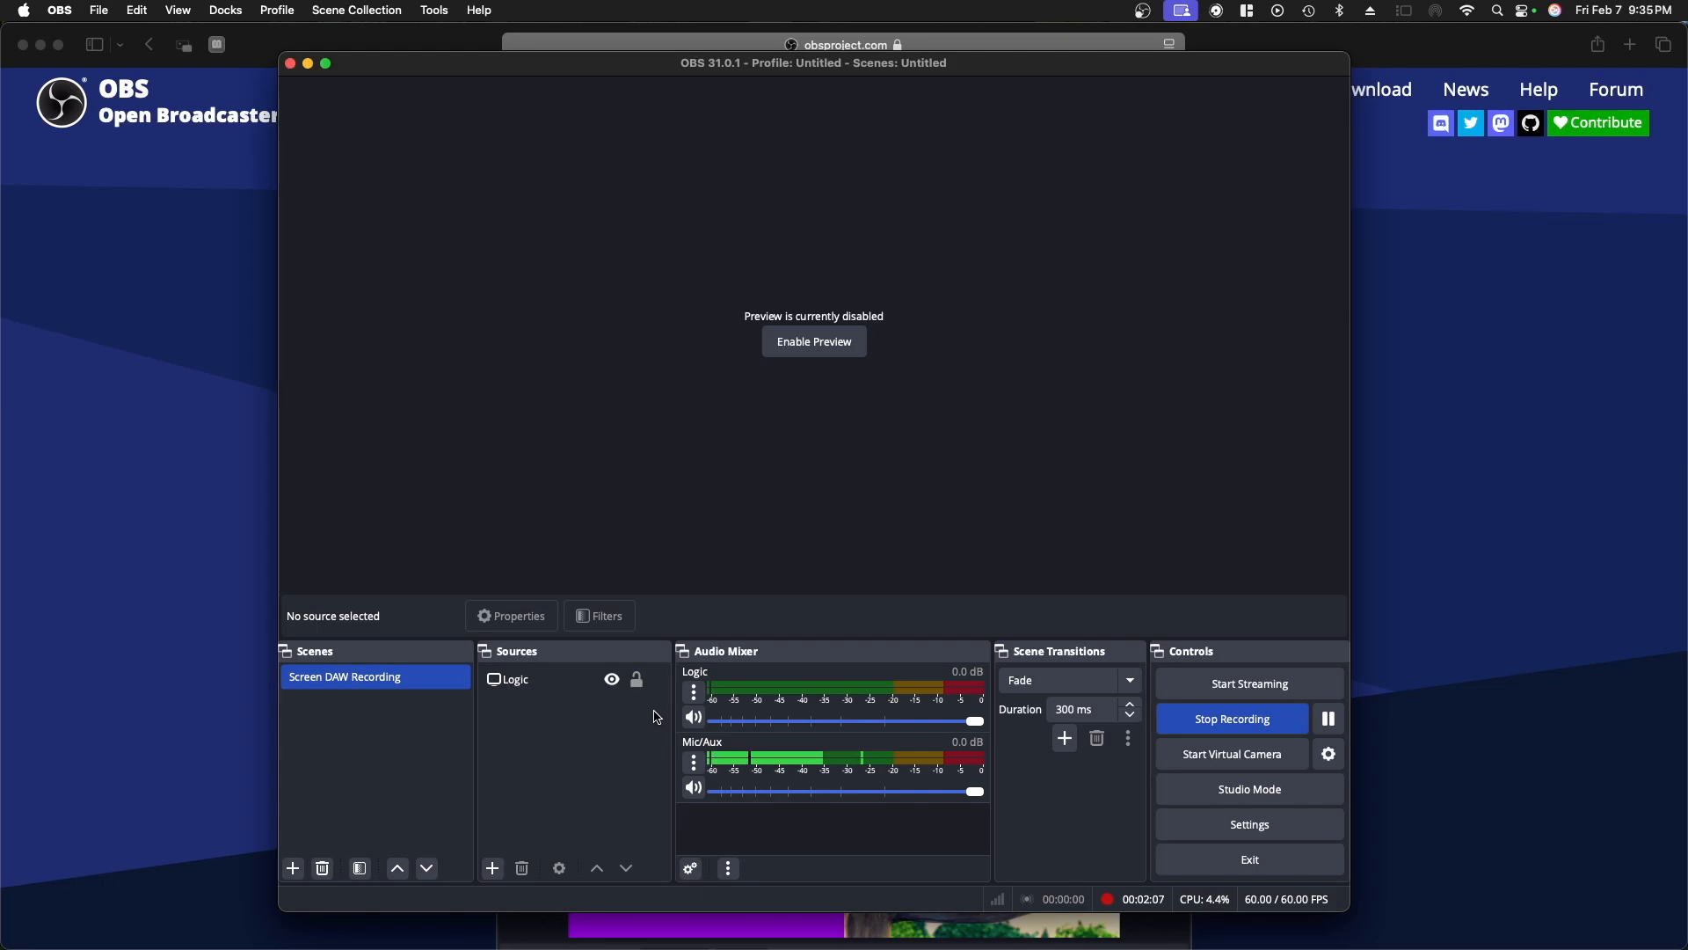
- Add a new scene named Demo
left_click(524, 684)
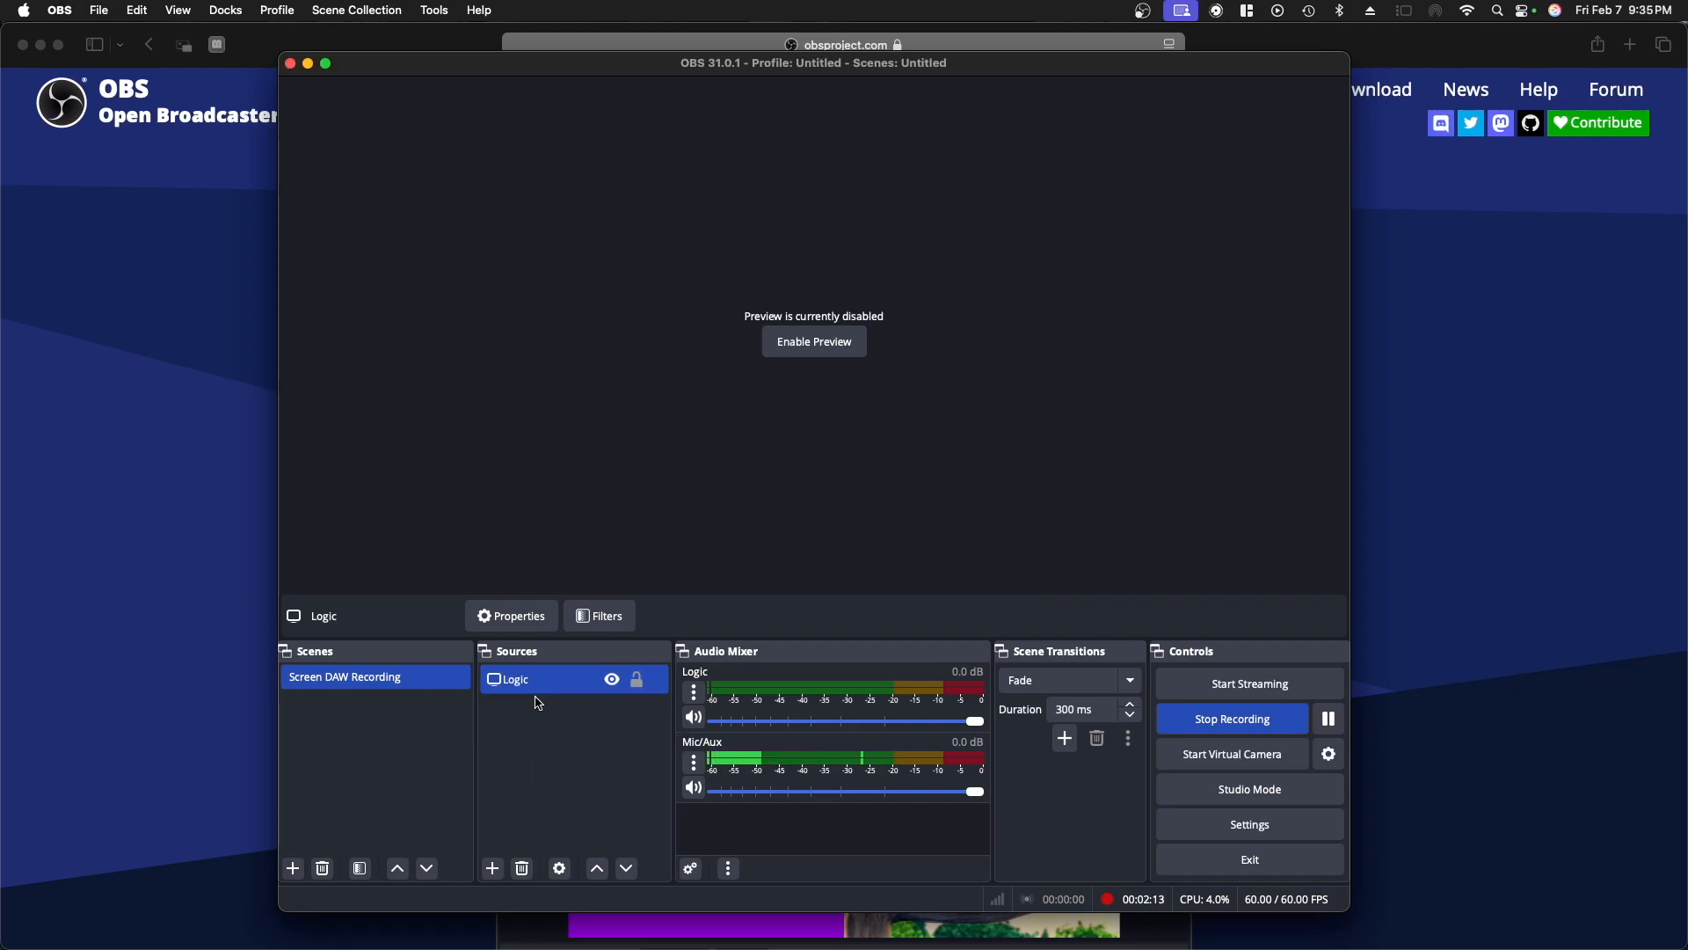
left_click(293, 867)
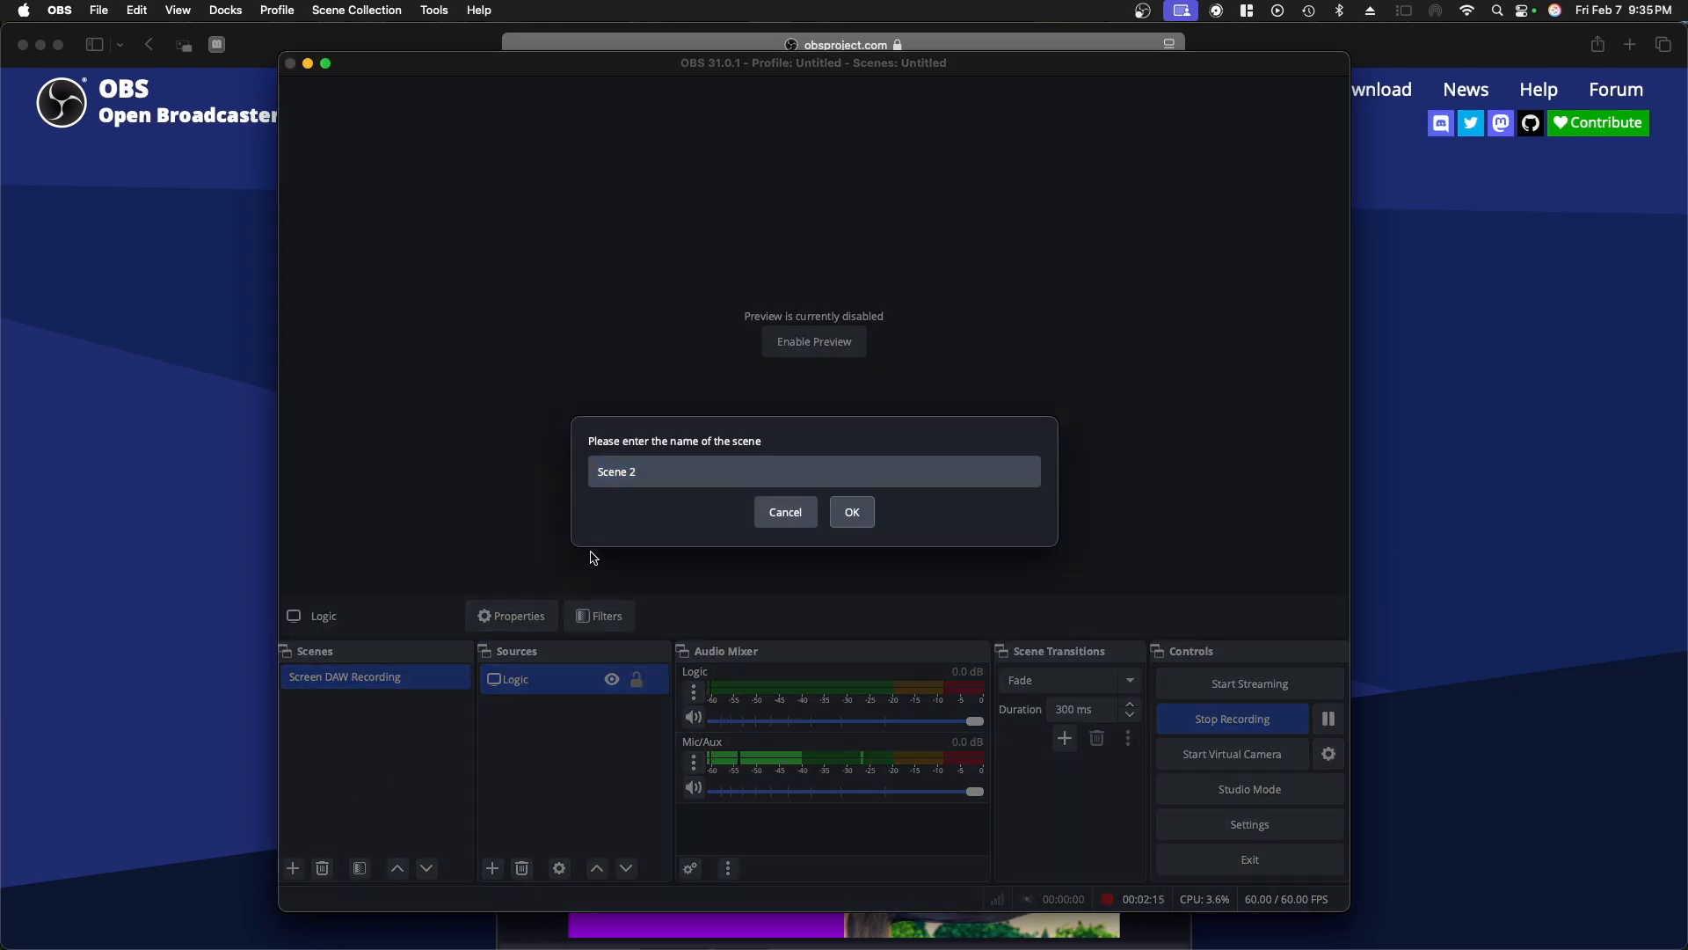
left_click(643, 473)
triple_click(643, 473)
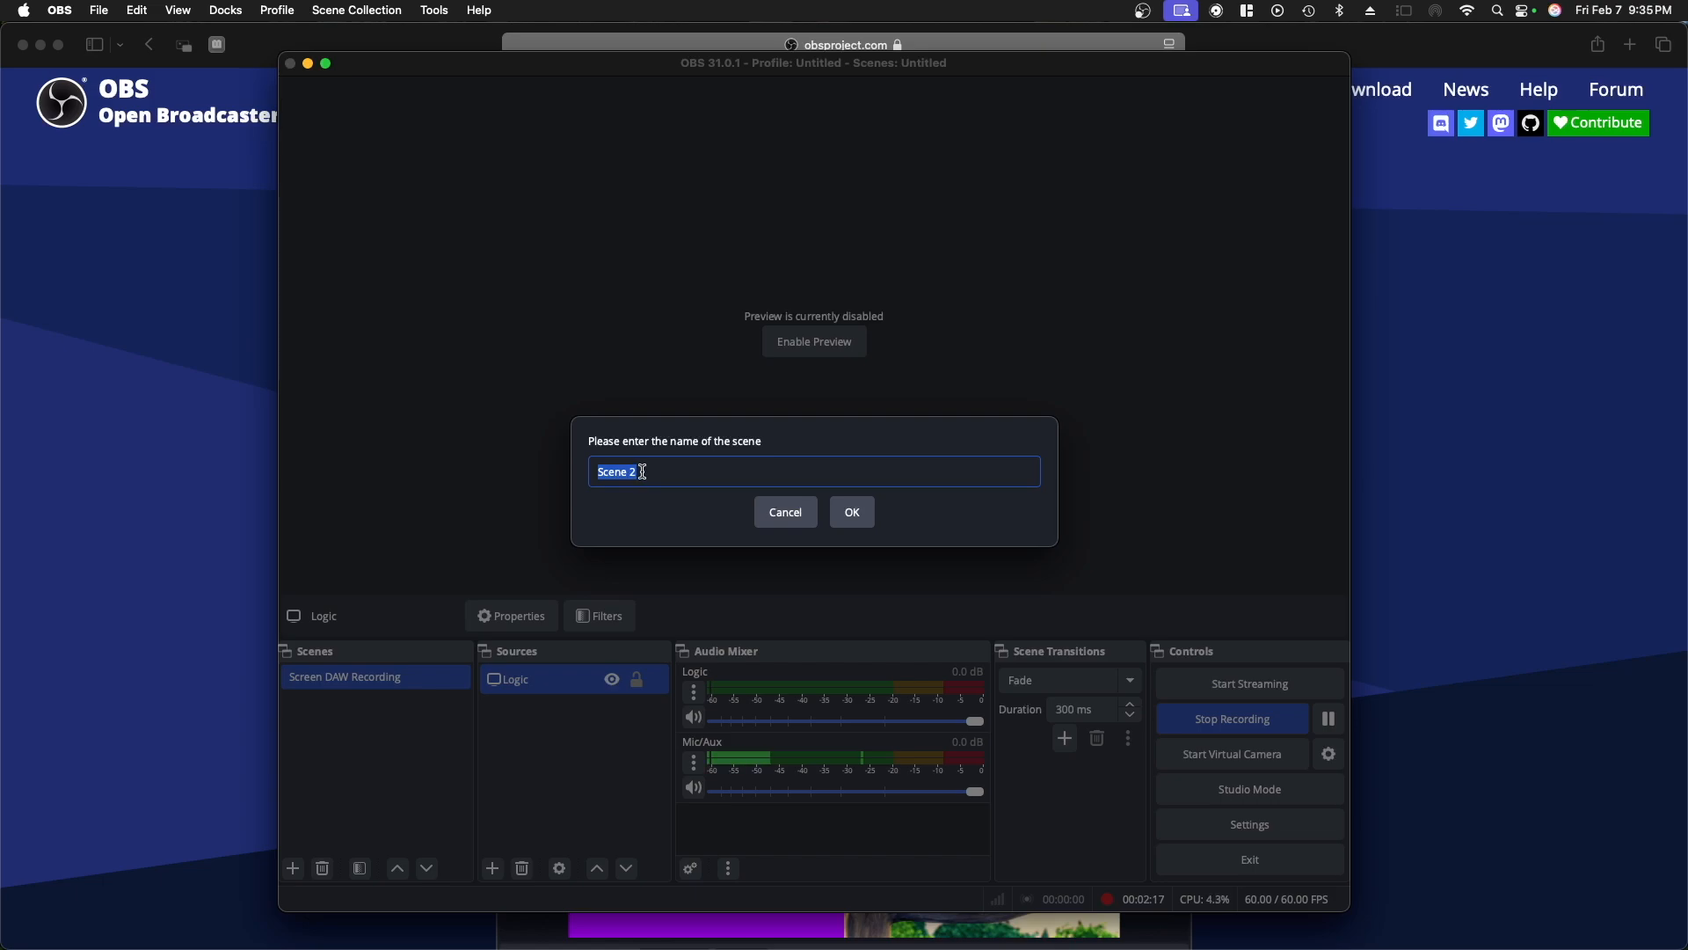
type("Demo")
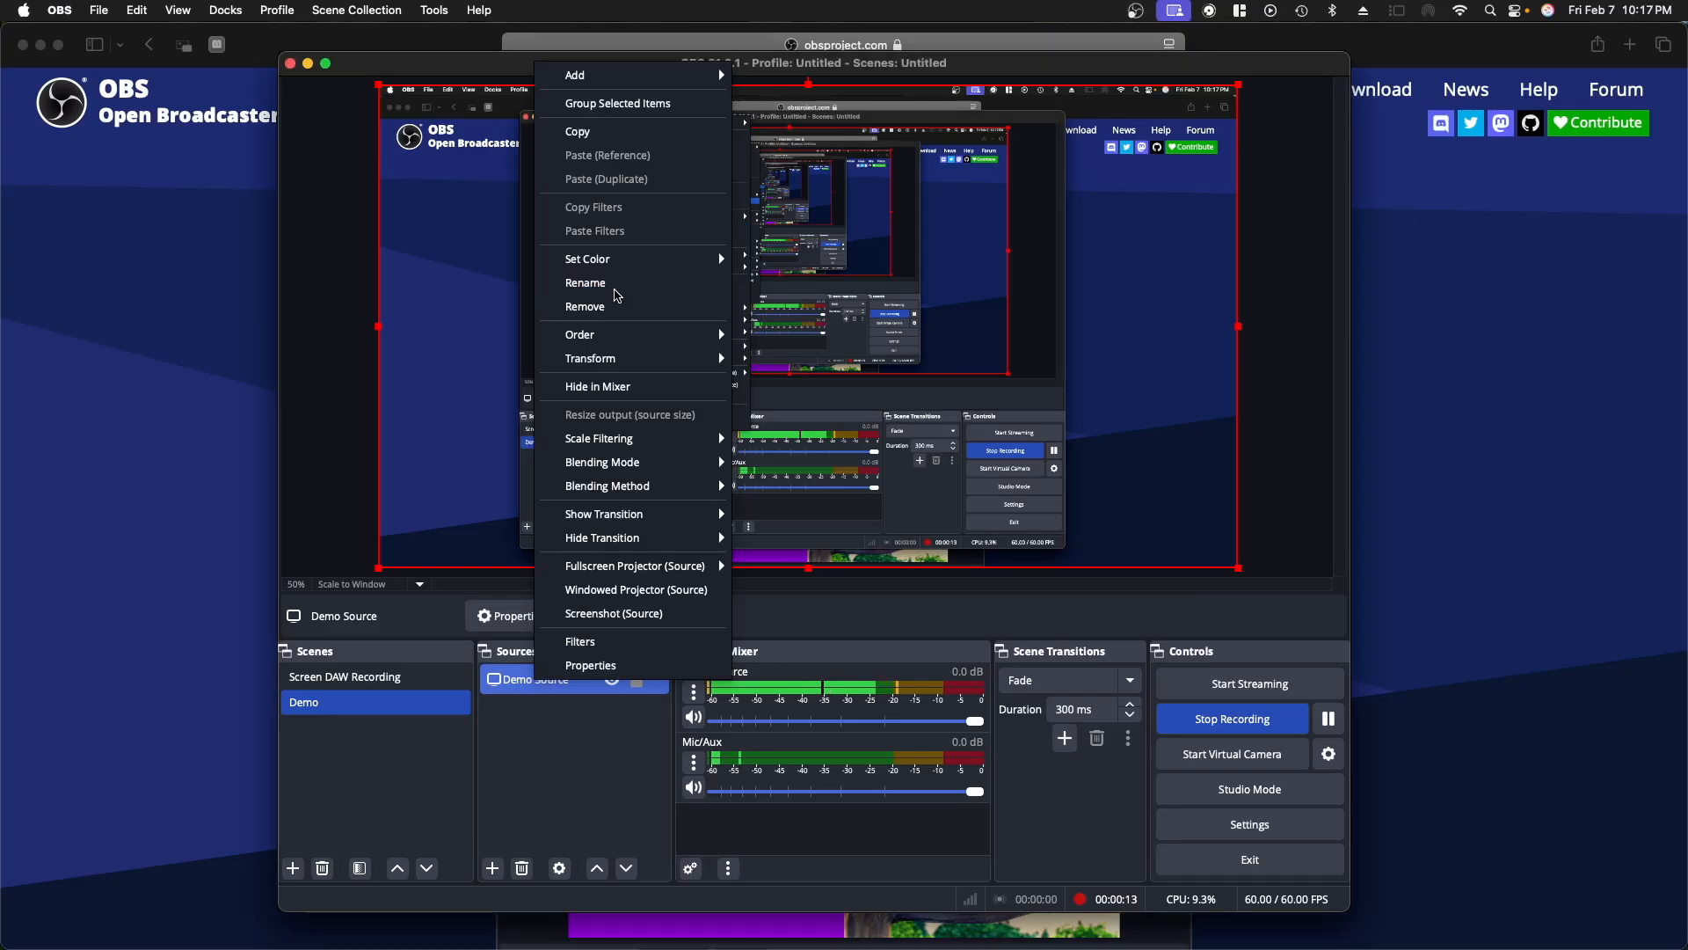
- Add a source named Demo Source to the Demo scene, with Display Capture as its capture method
left_click(603, 279)
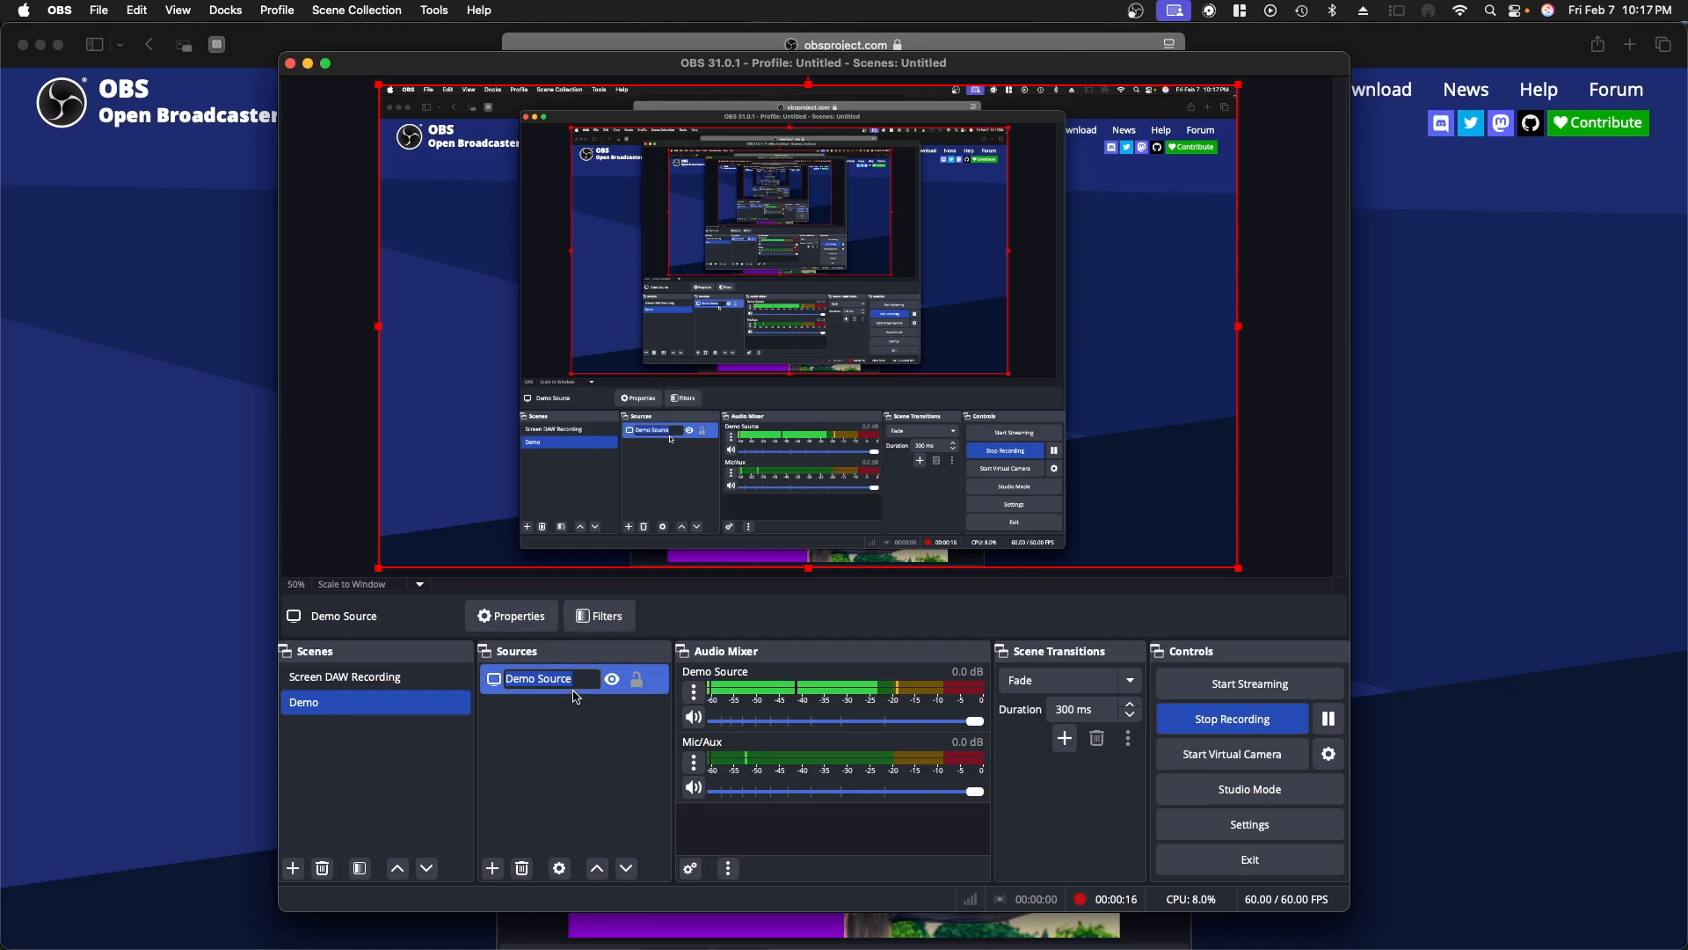
left_click(497, 833)
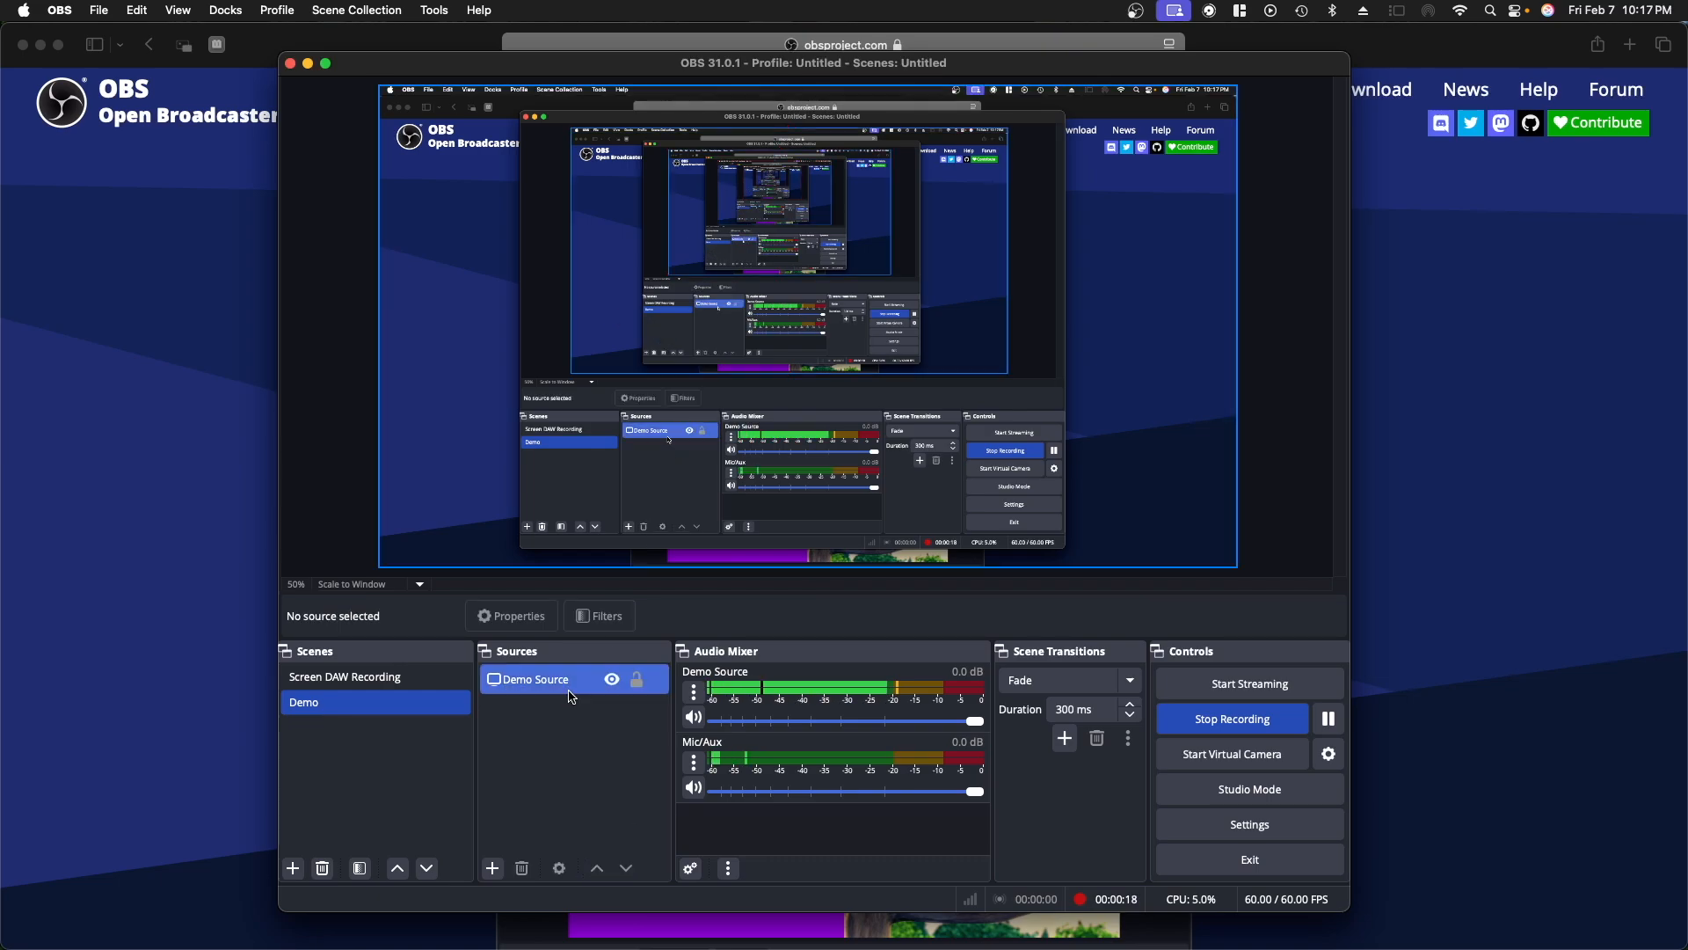
left_click(493, 868)
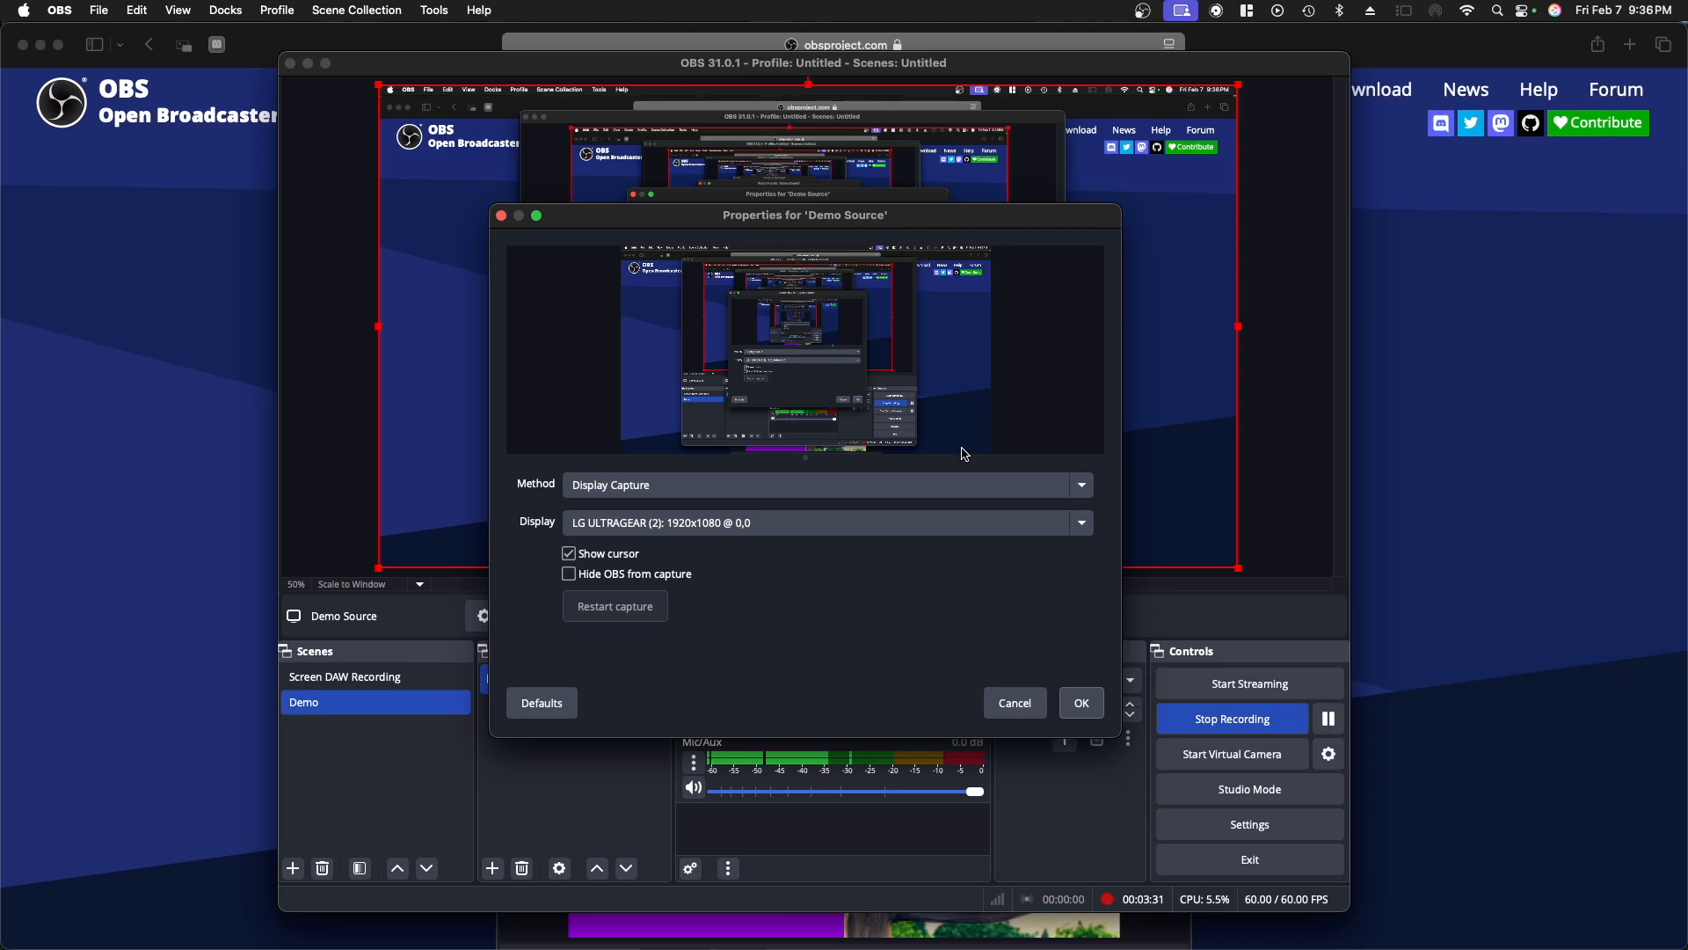
left_click(692, 486)
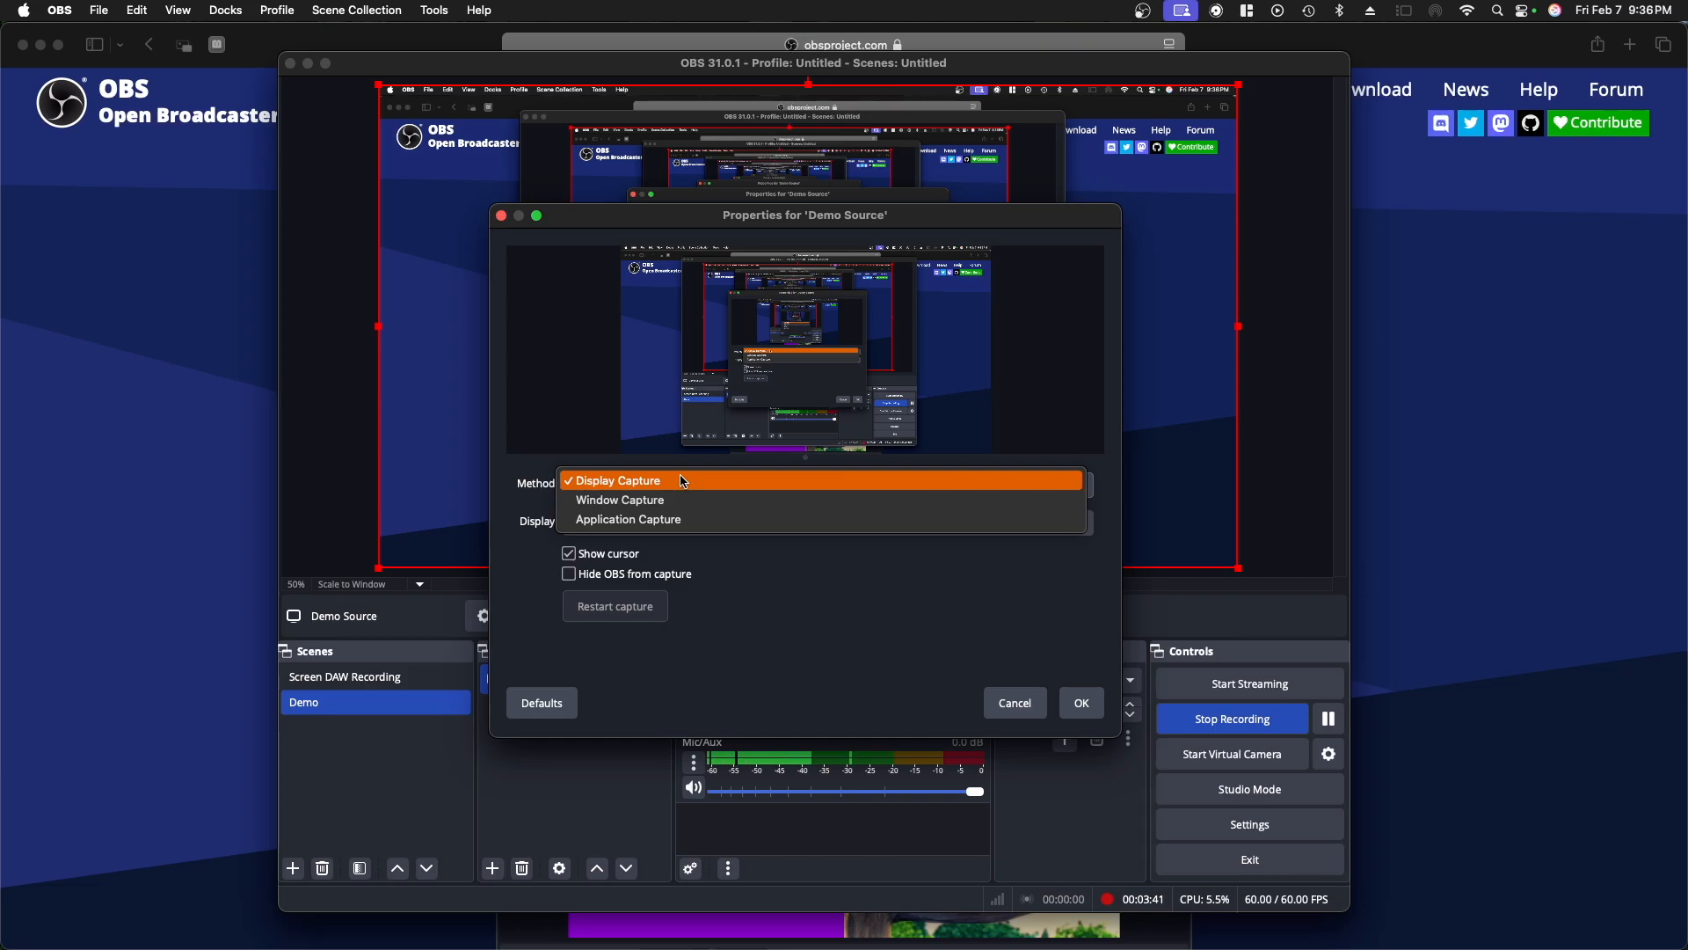
left_click(684, 482)
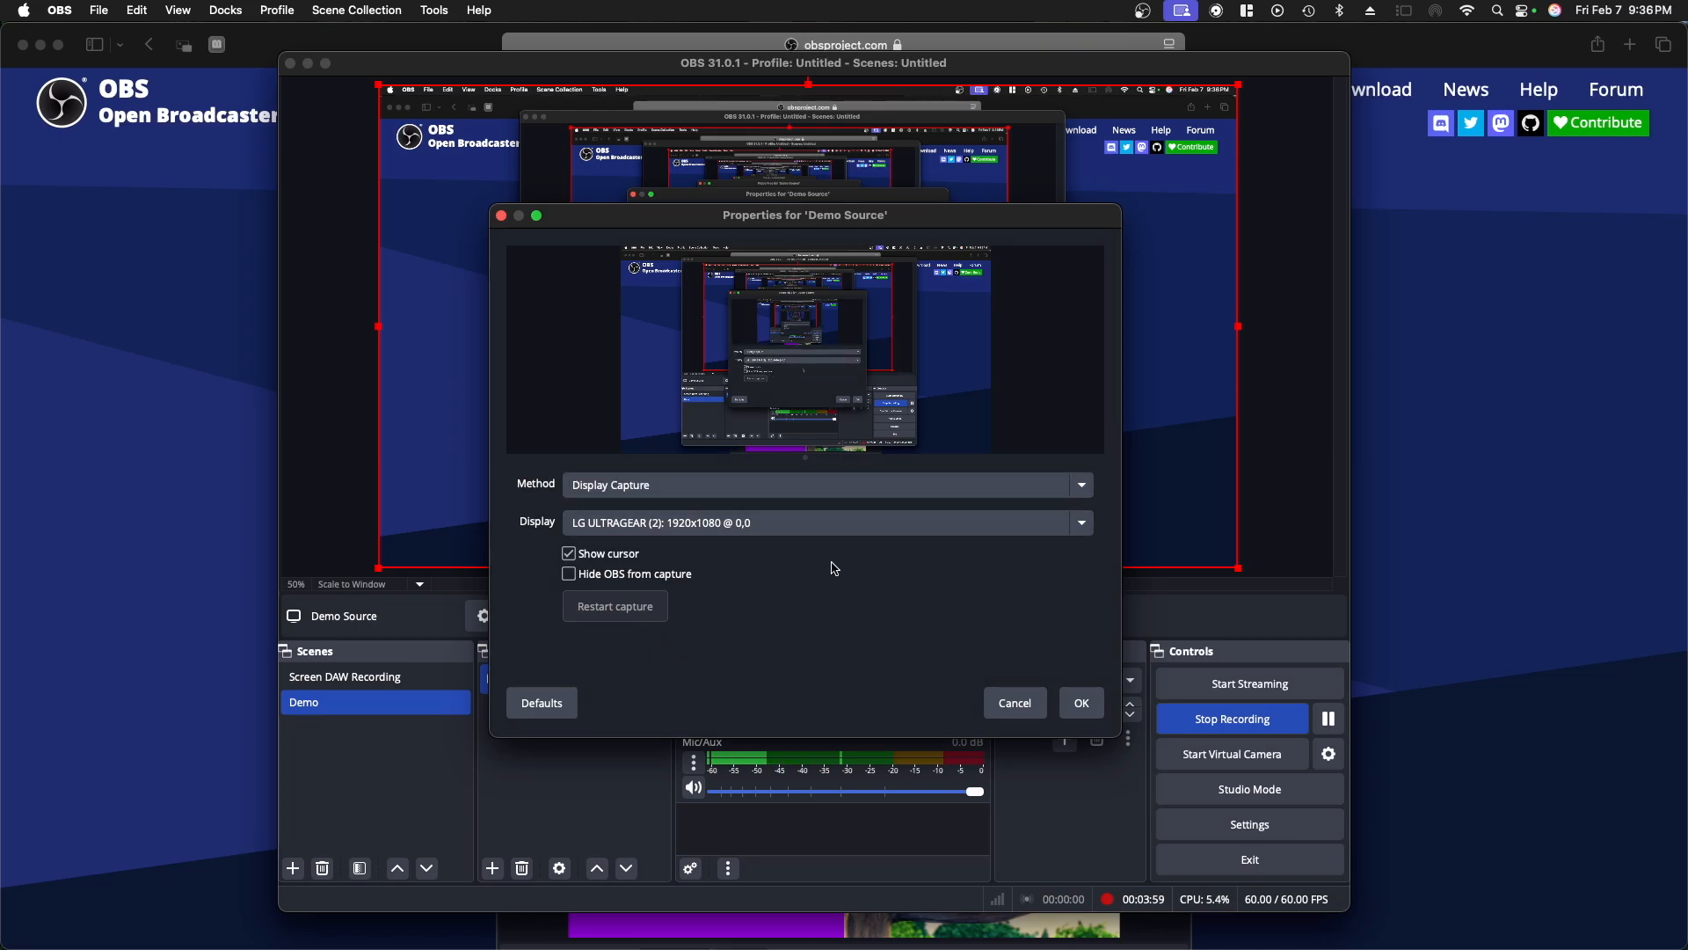
left_click(1080, 703)
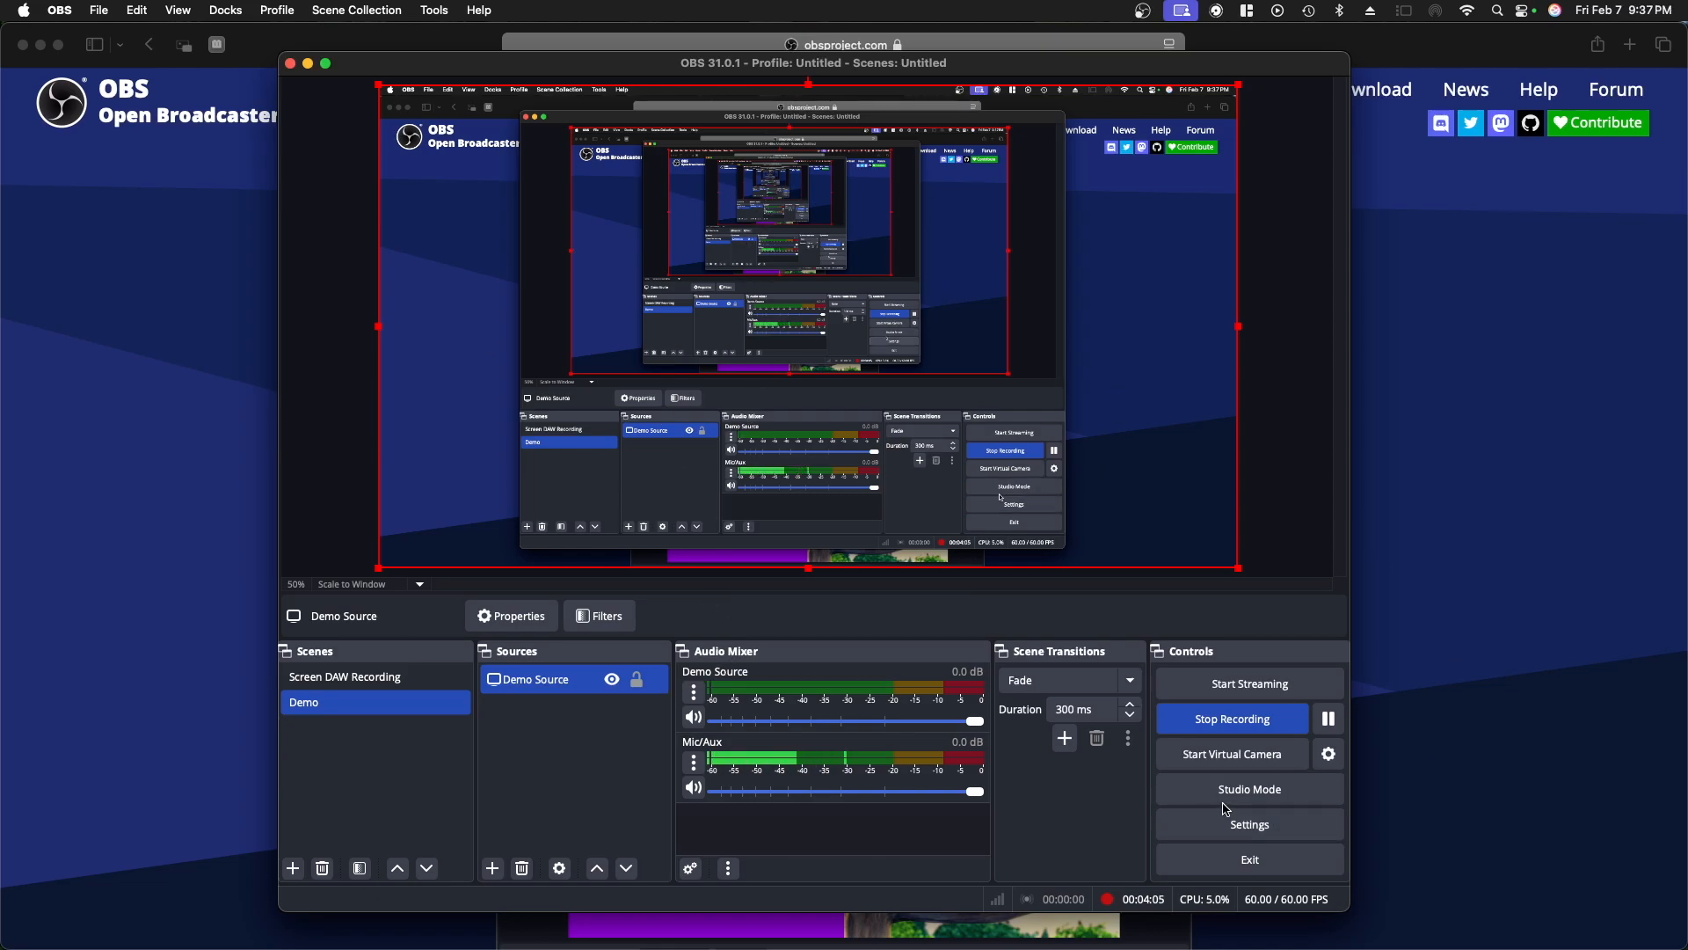
- Examine the recording output settings, including the recording path, format, video and audio encoders and audio tracks
left_click(1254, 826)
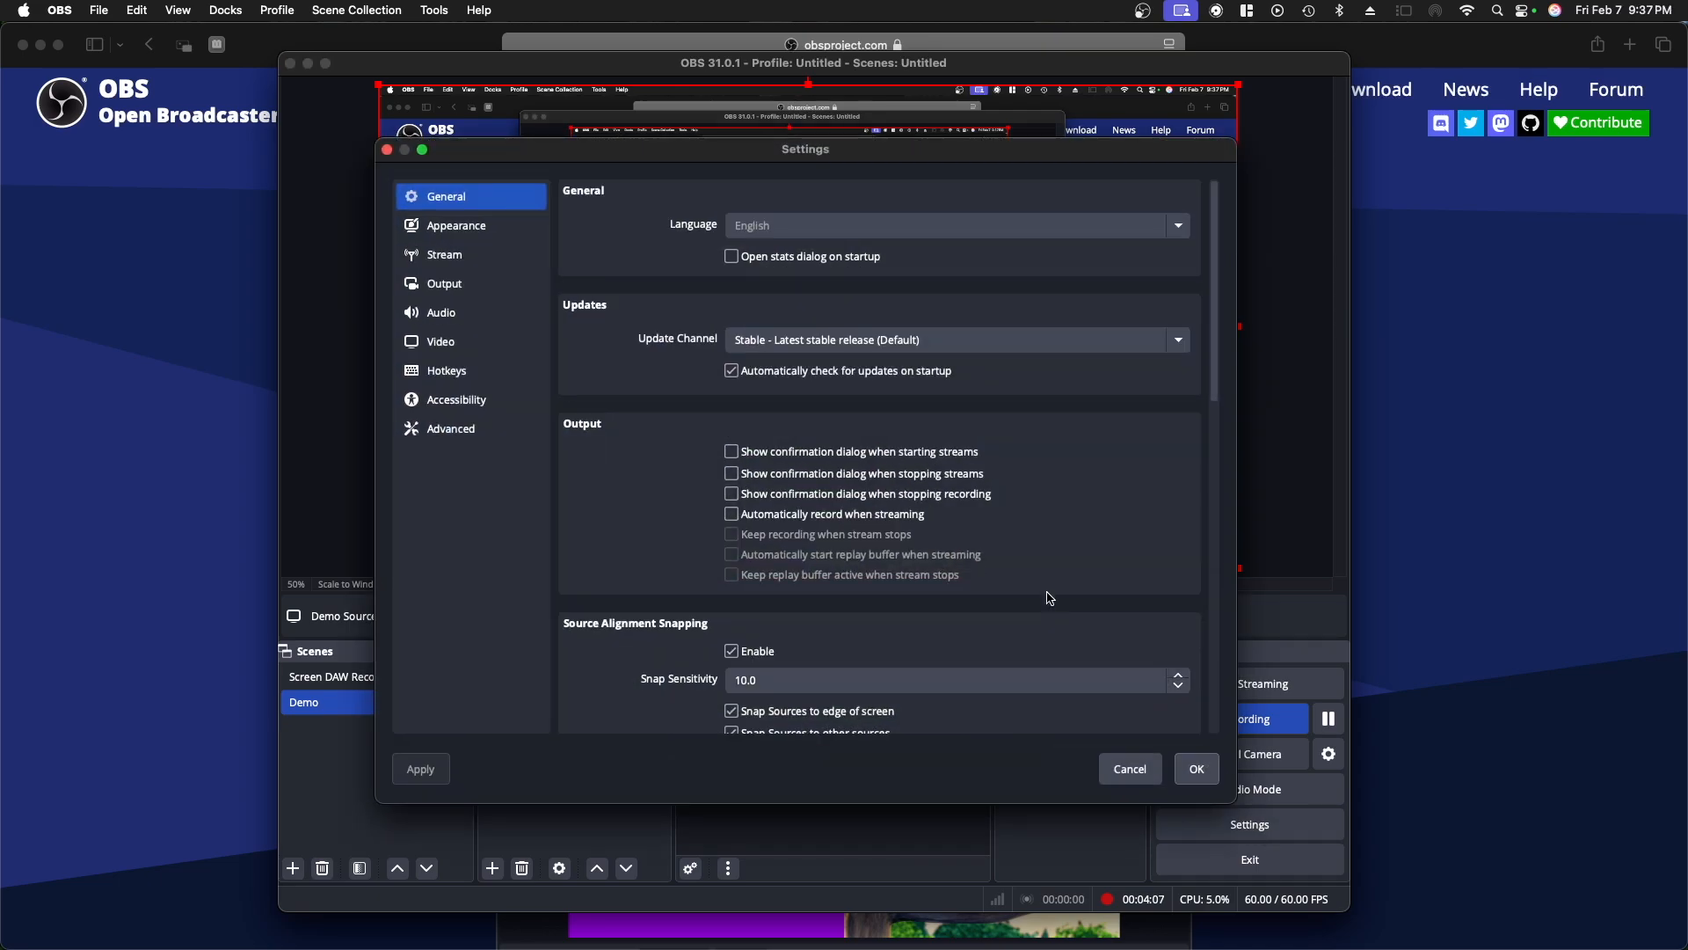
left_click(473, 293)
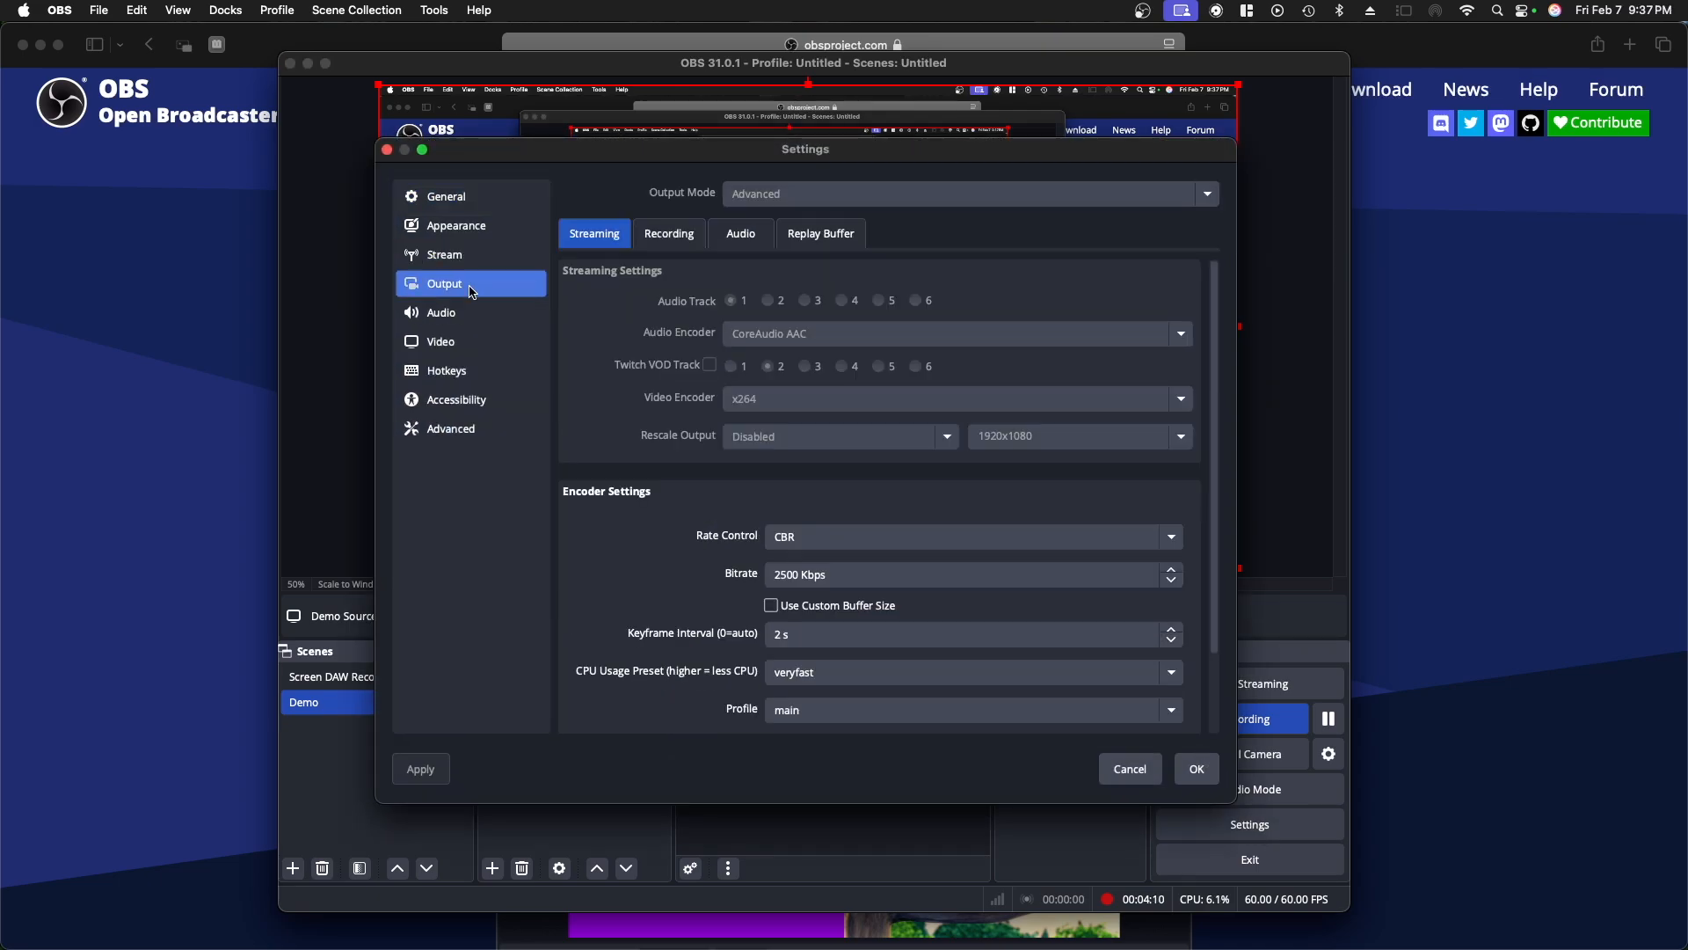
left_click(679, 234)
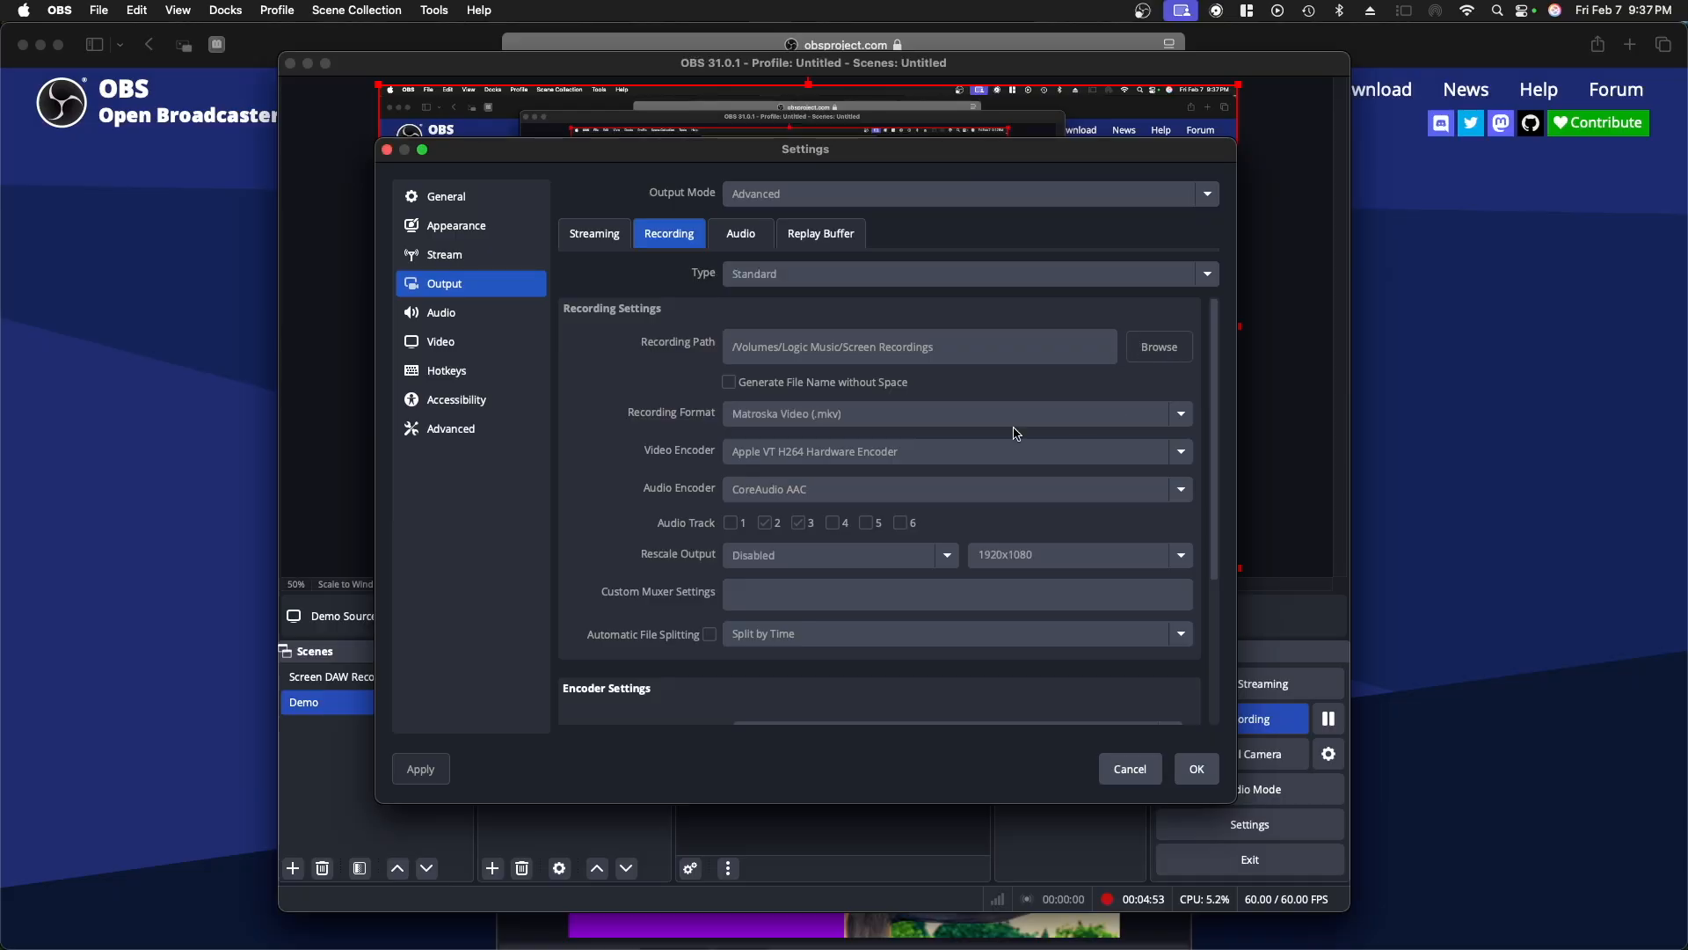
scroll(776, 427, "down", 2)
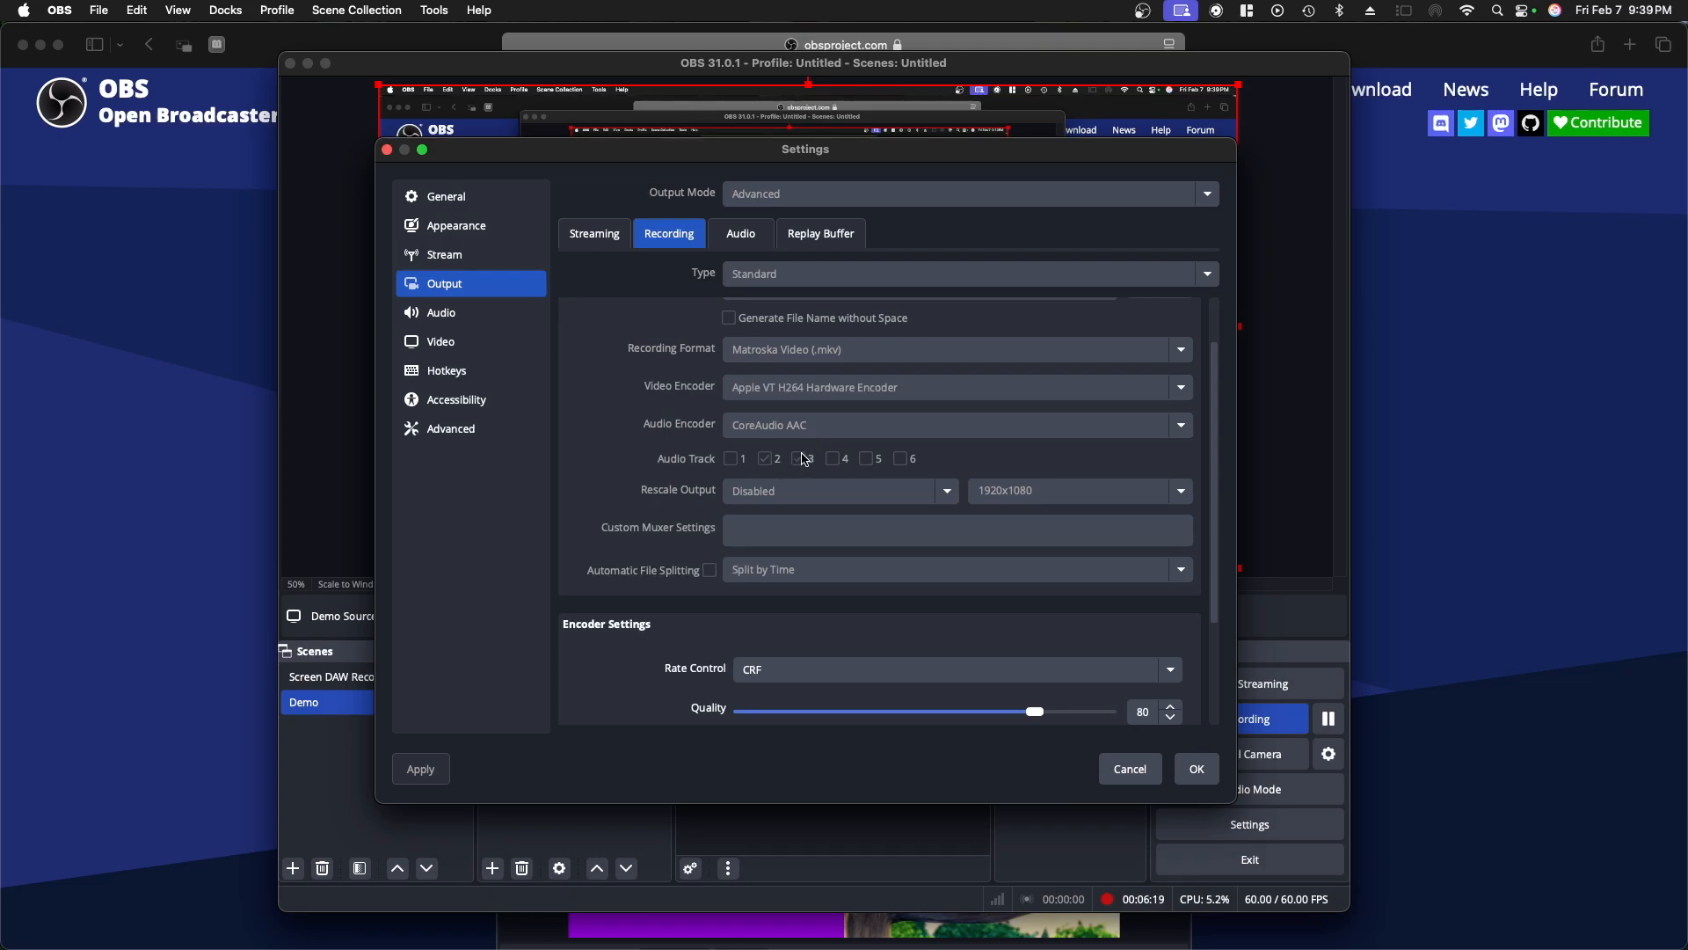
scroll(781, 448, "down", 2)
left_click(766, 403)
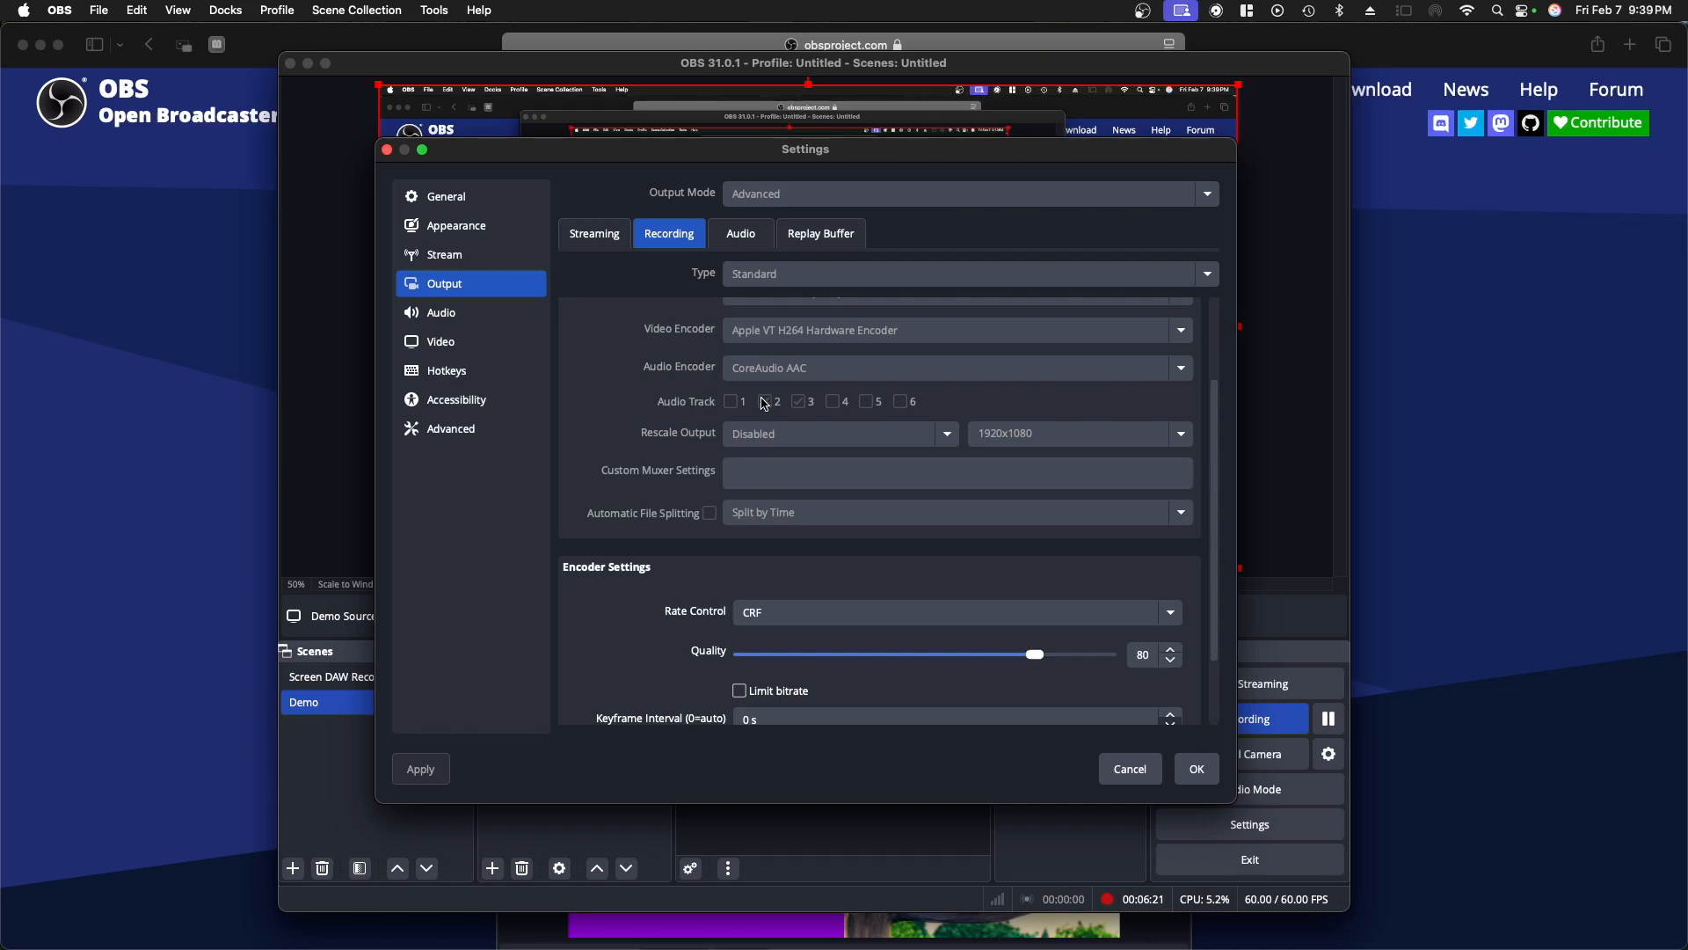
left_click(773, 410)
- Examine the recording's encoder settings such as rate control and quality, and the output audio bitrate of each track
scroll(809, 412, "down", 1)
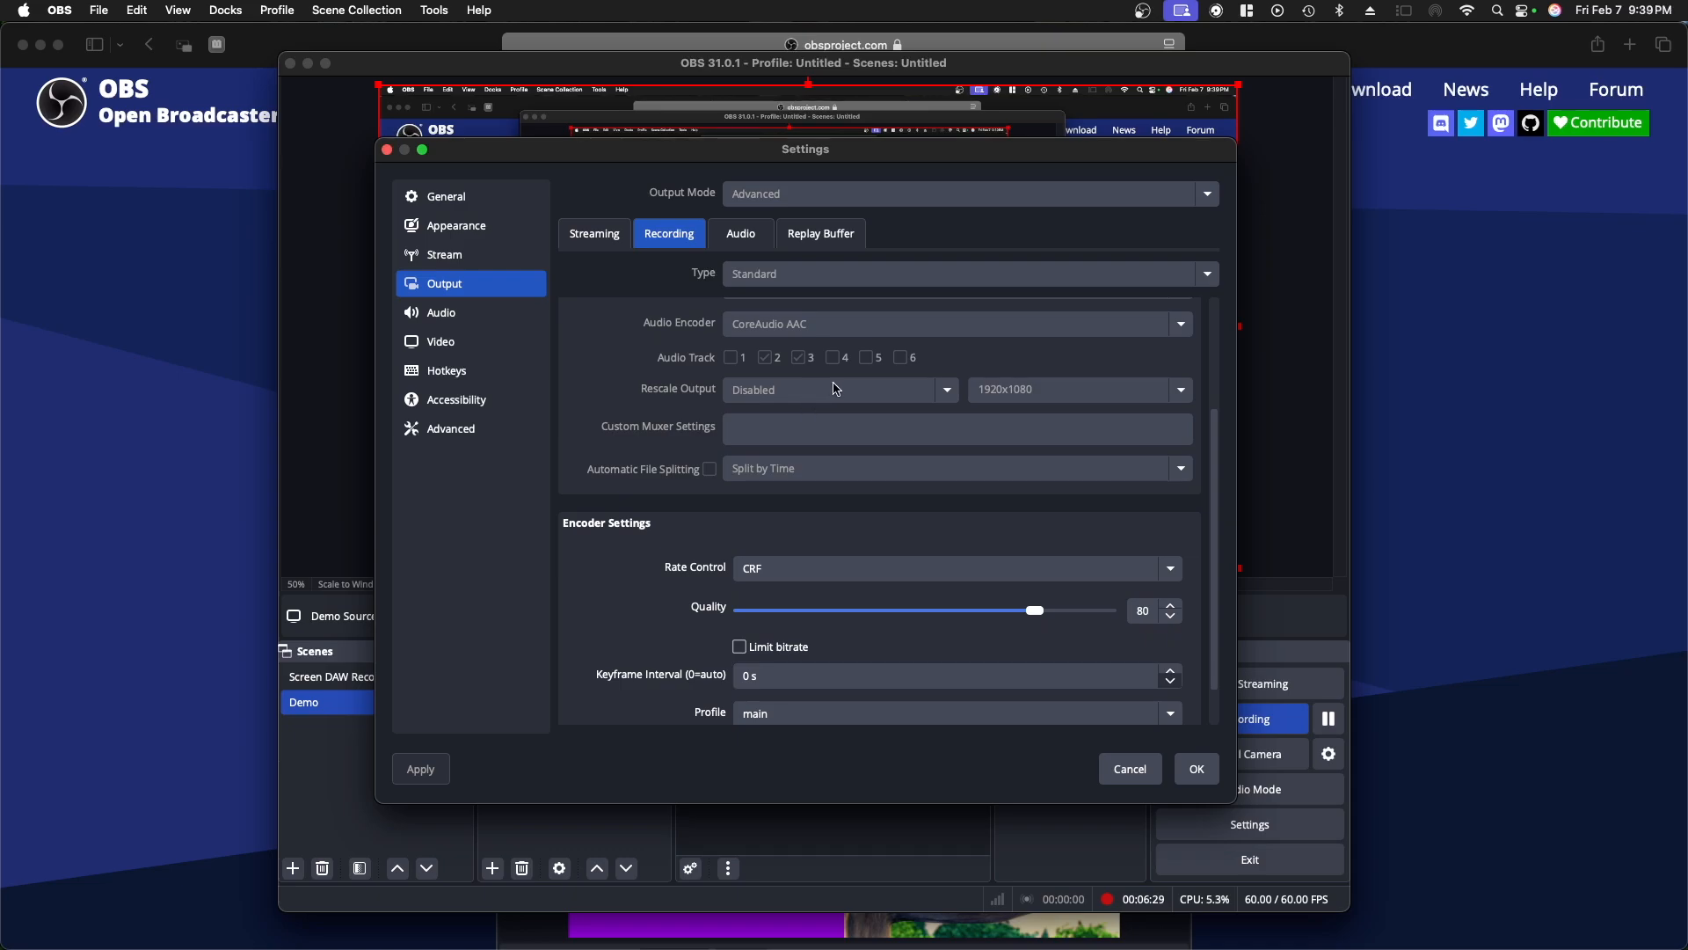
scroll(836, 388, "down", 1)
scroll(833, 388, "down", 1)
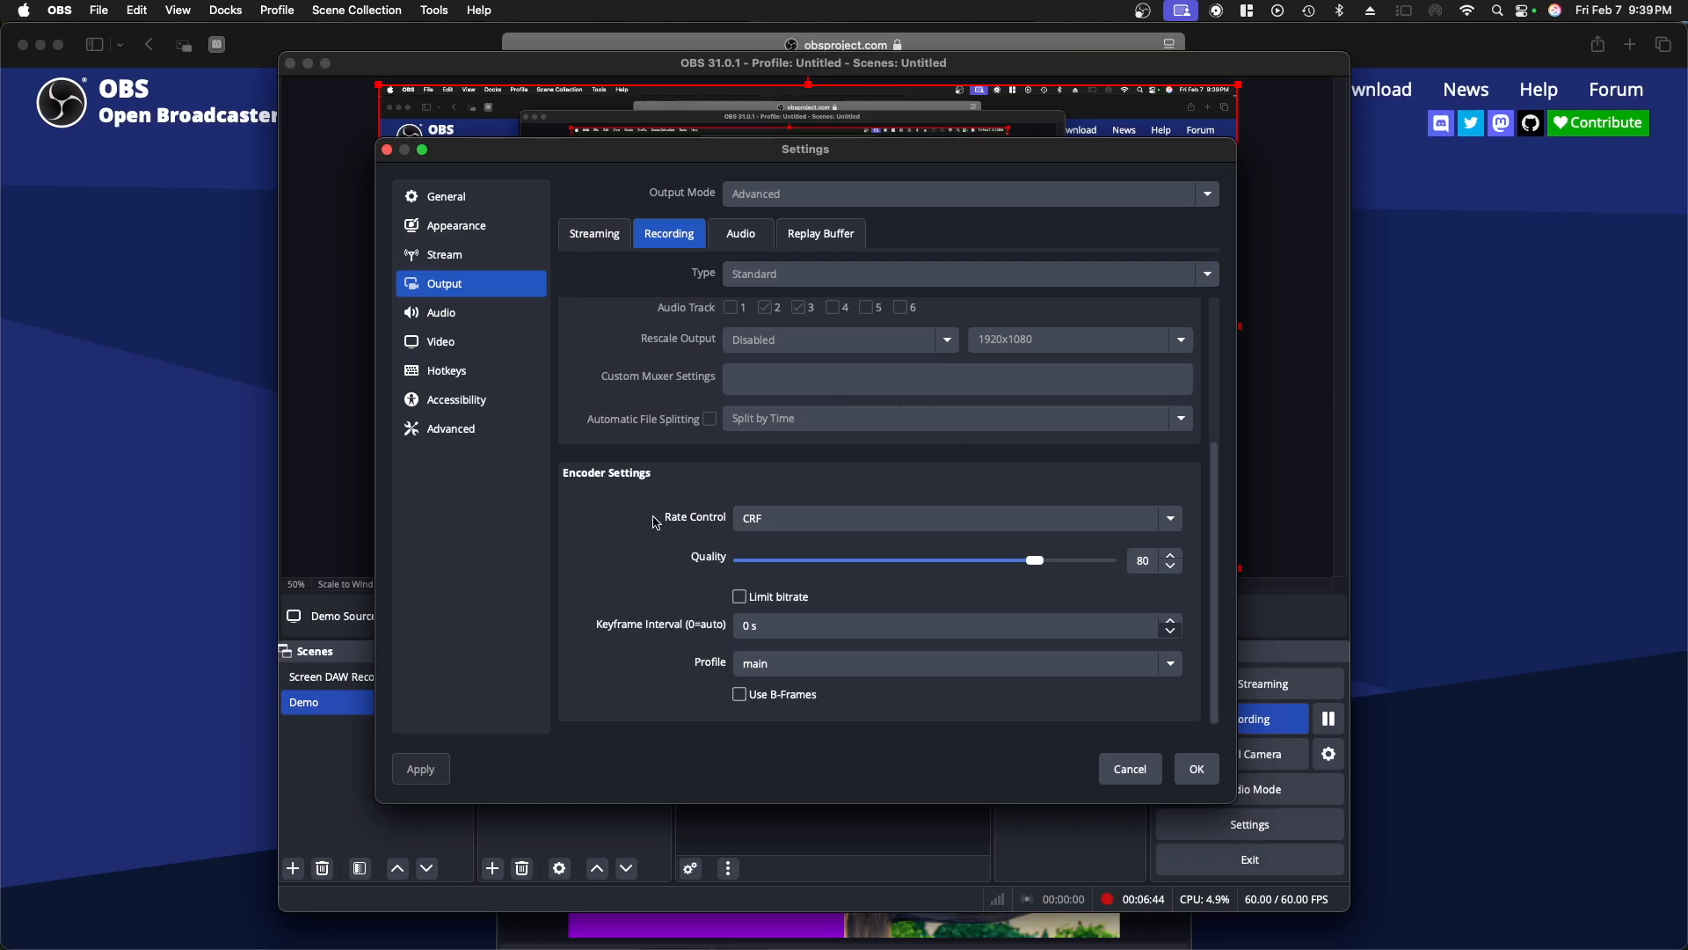
left_click(786, 519)
left_click(661, 526)
left_click(744, 235)
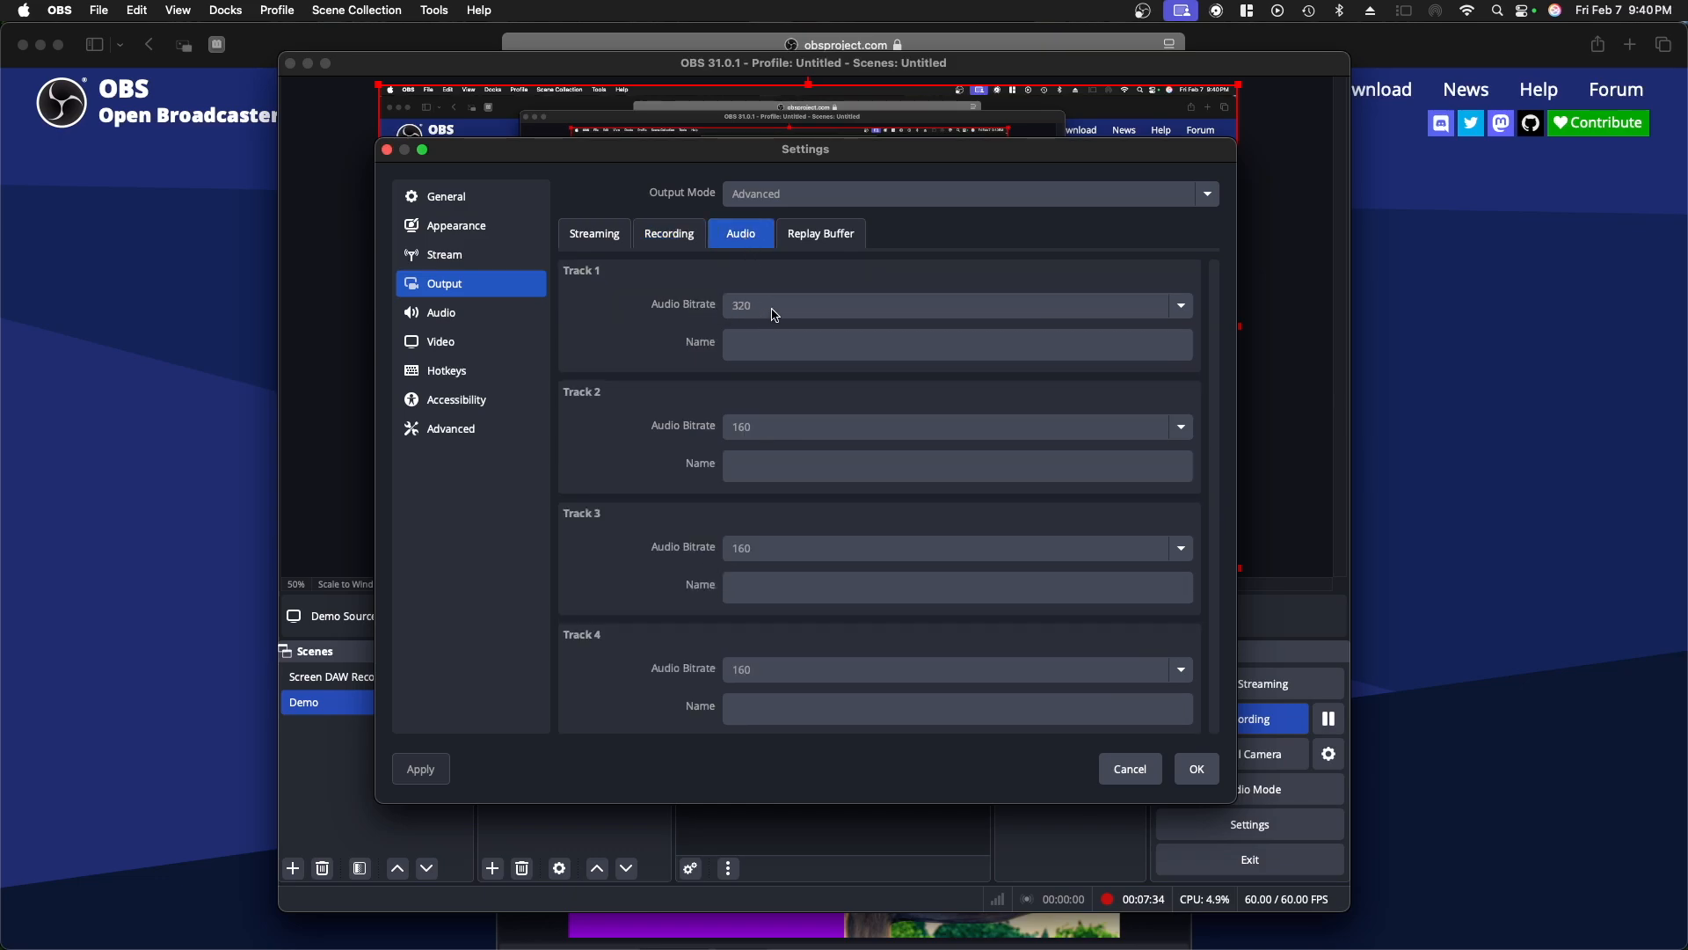
- Choose Scarlett Solo USB as the Mic/Auxiliary Audio device in the audio settings and review the remaining audio options
left_click(467, 327)
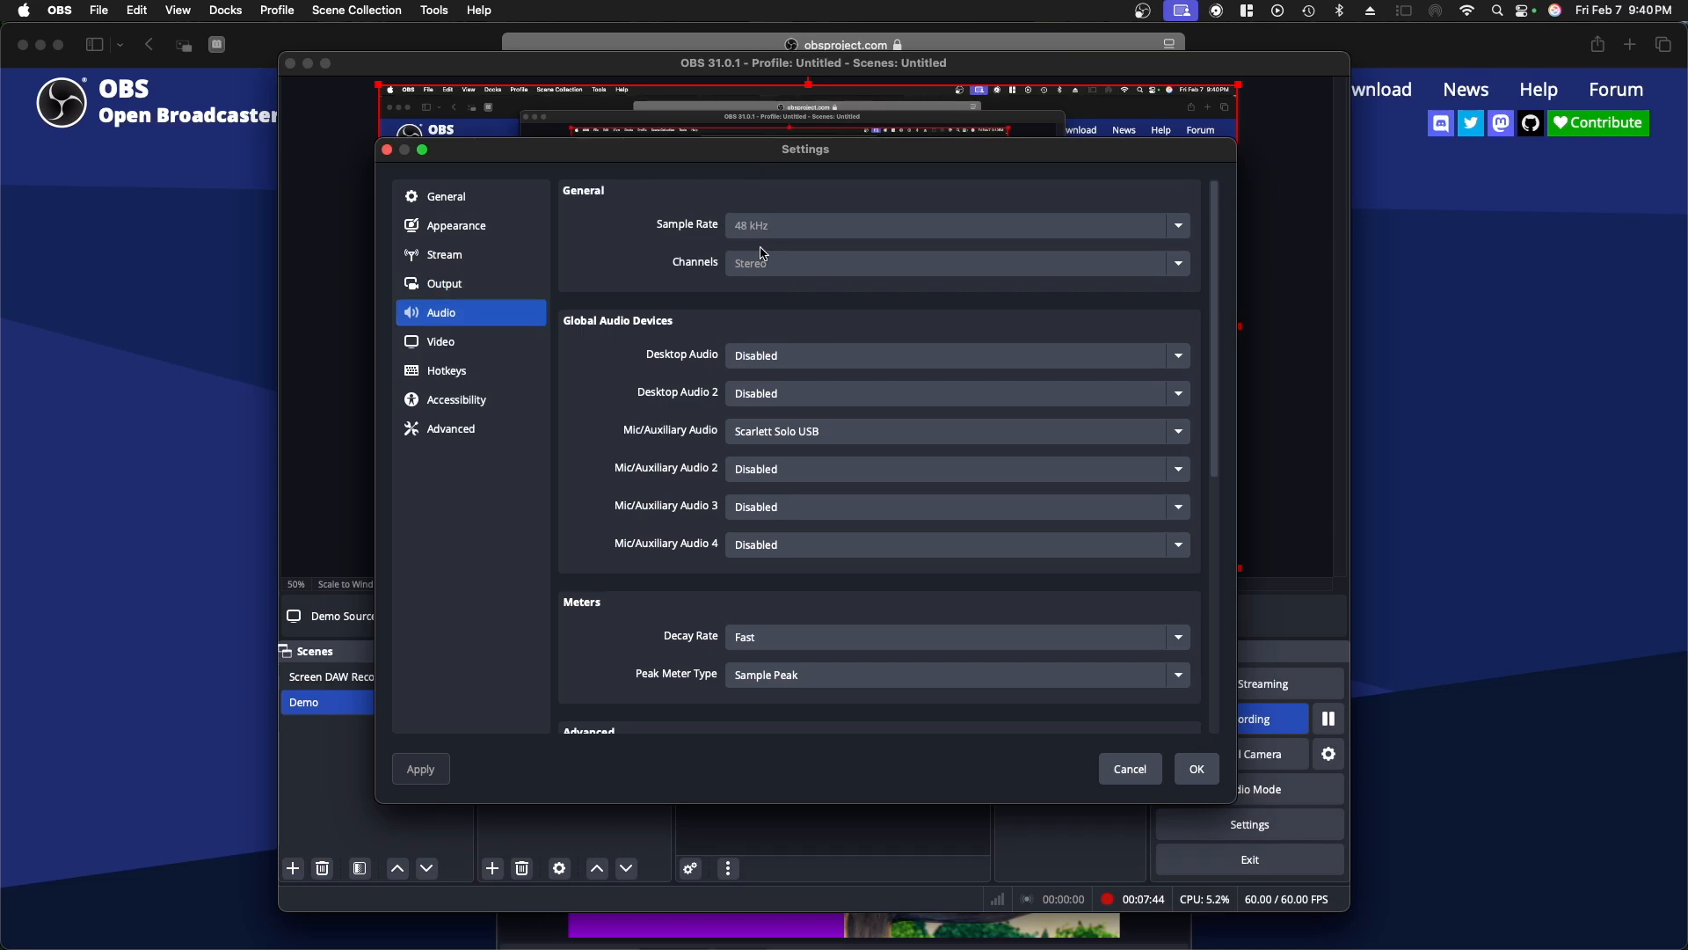
scroll(763, 254, "down", 1)
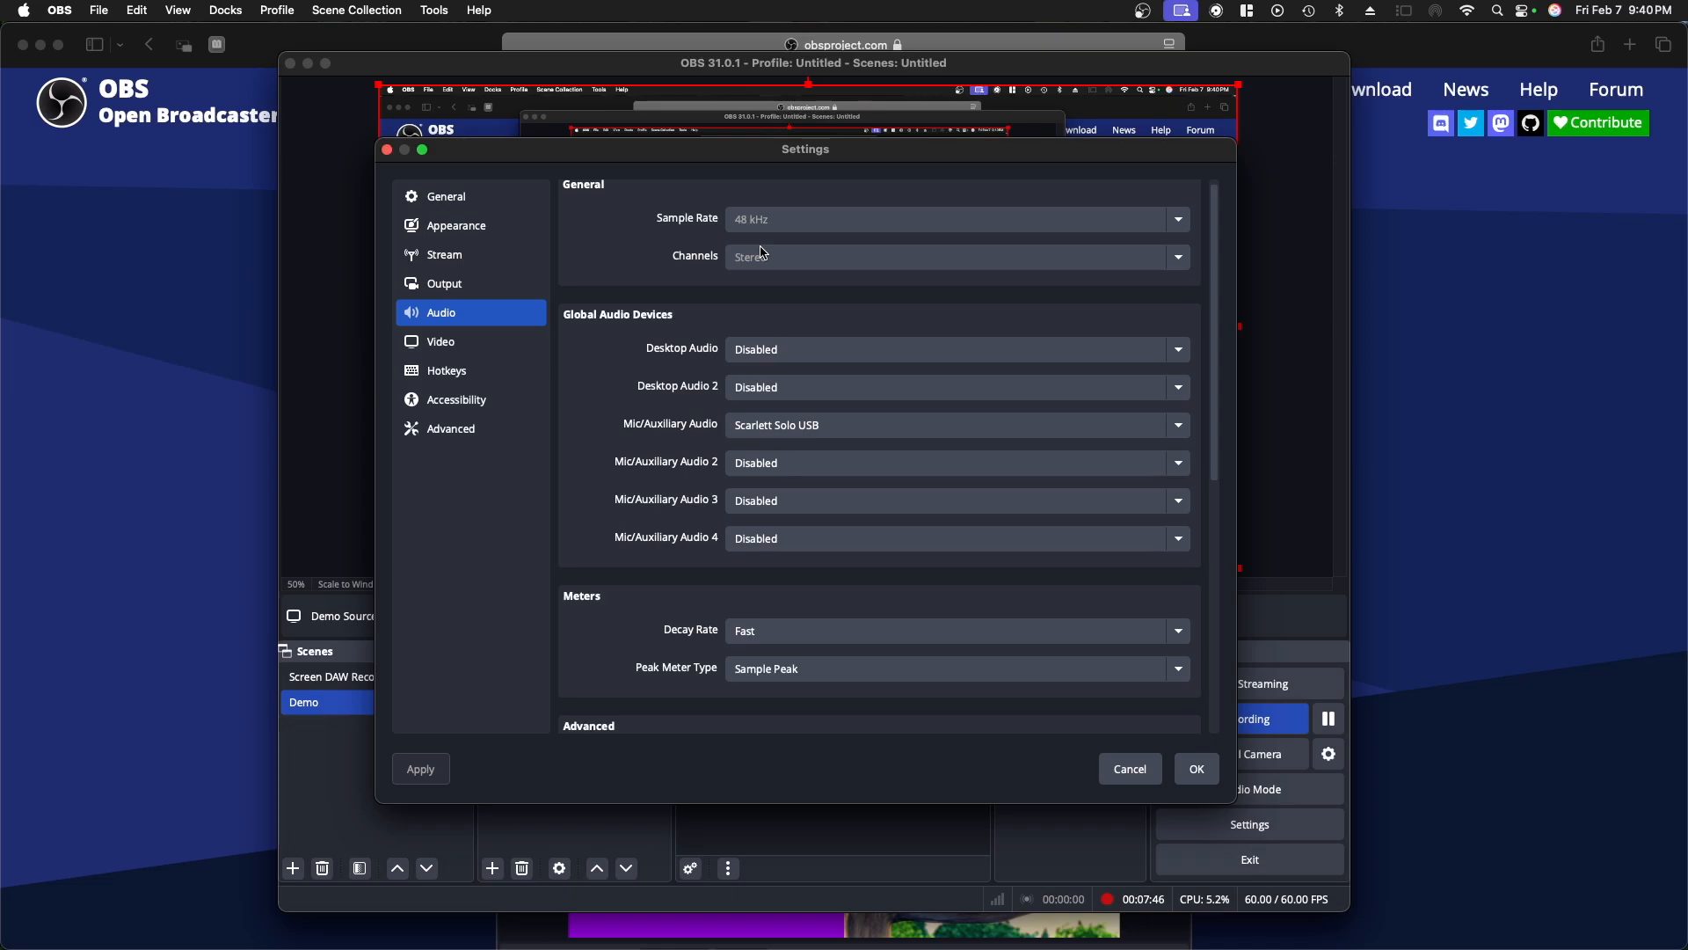
scroll(762, 248, "down", 1)
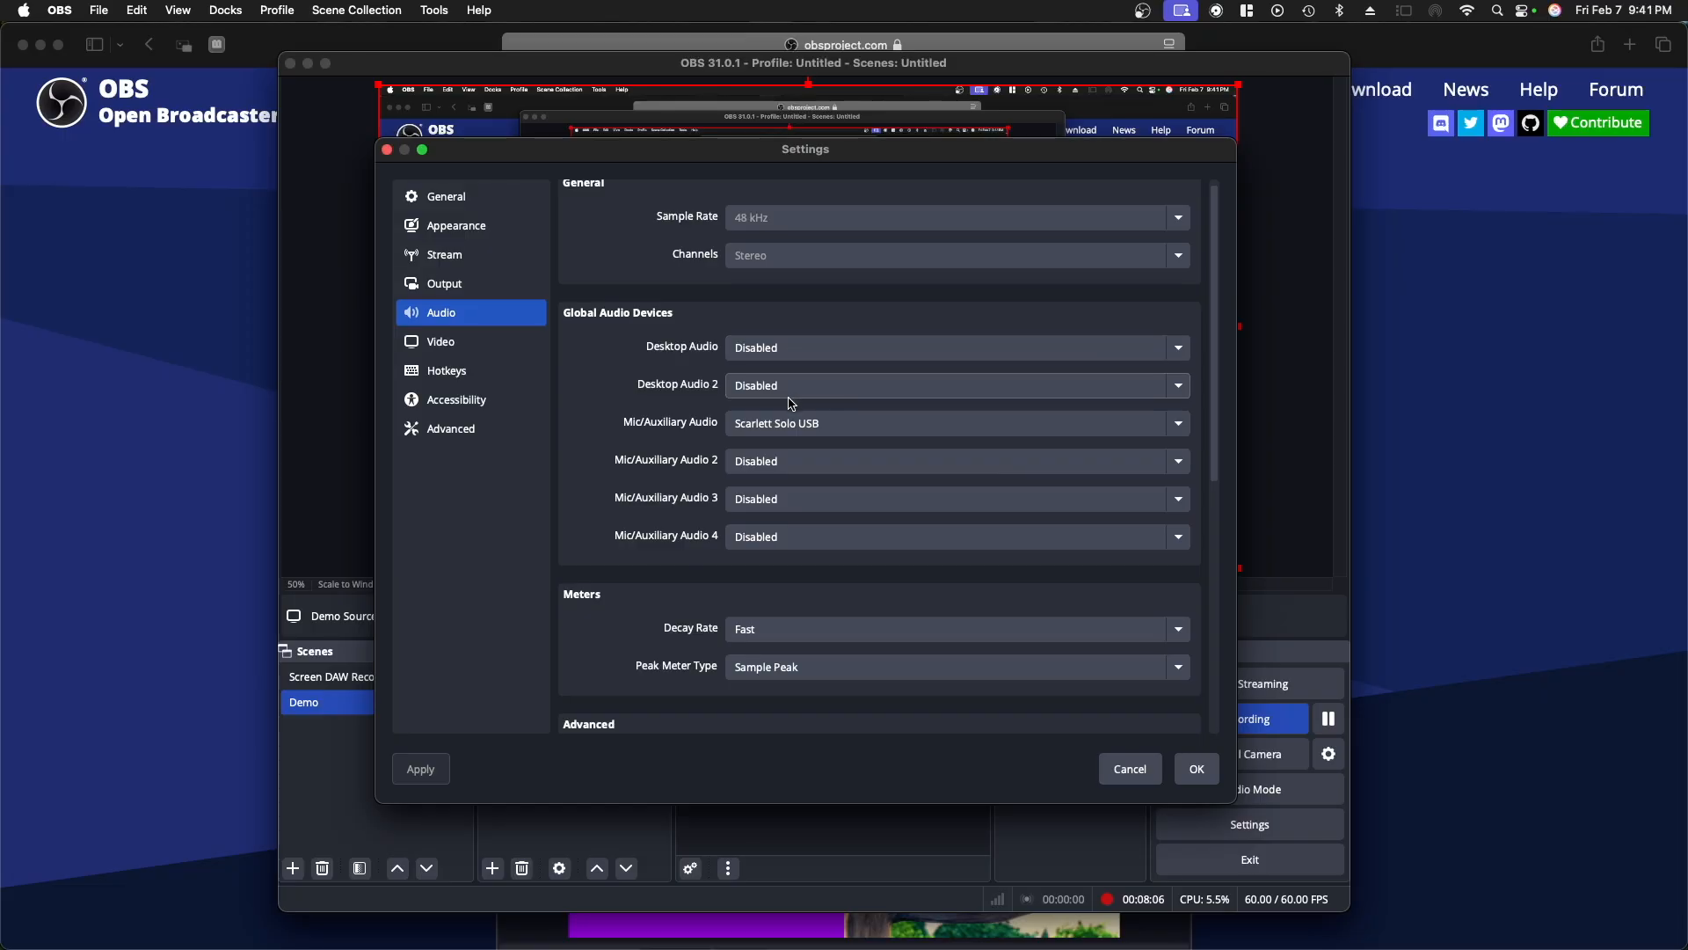
left_click(781, 431)
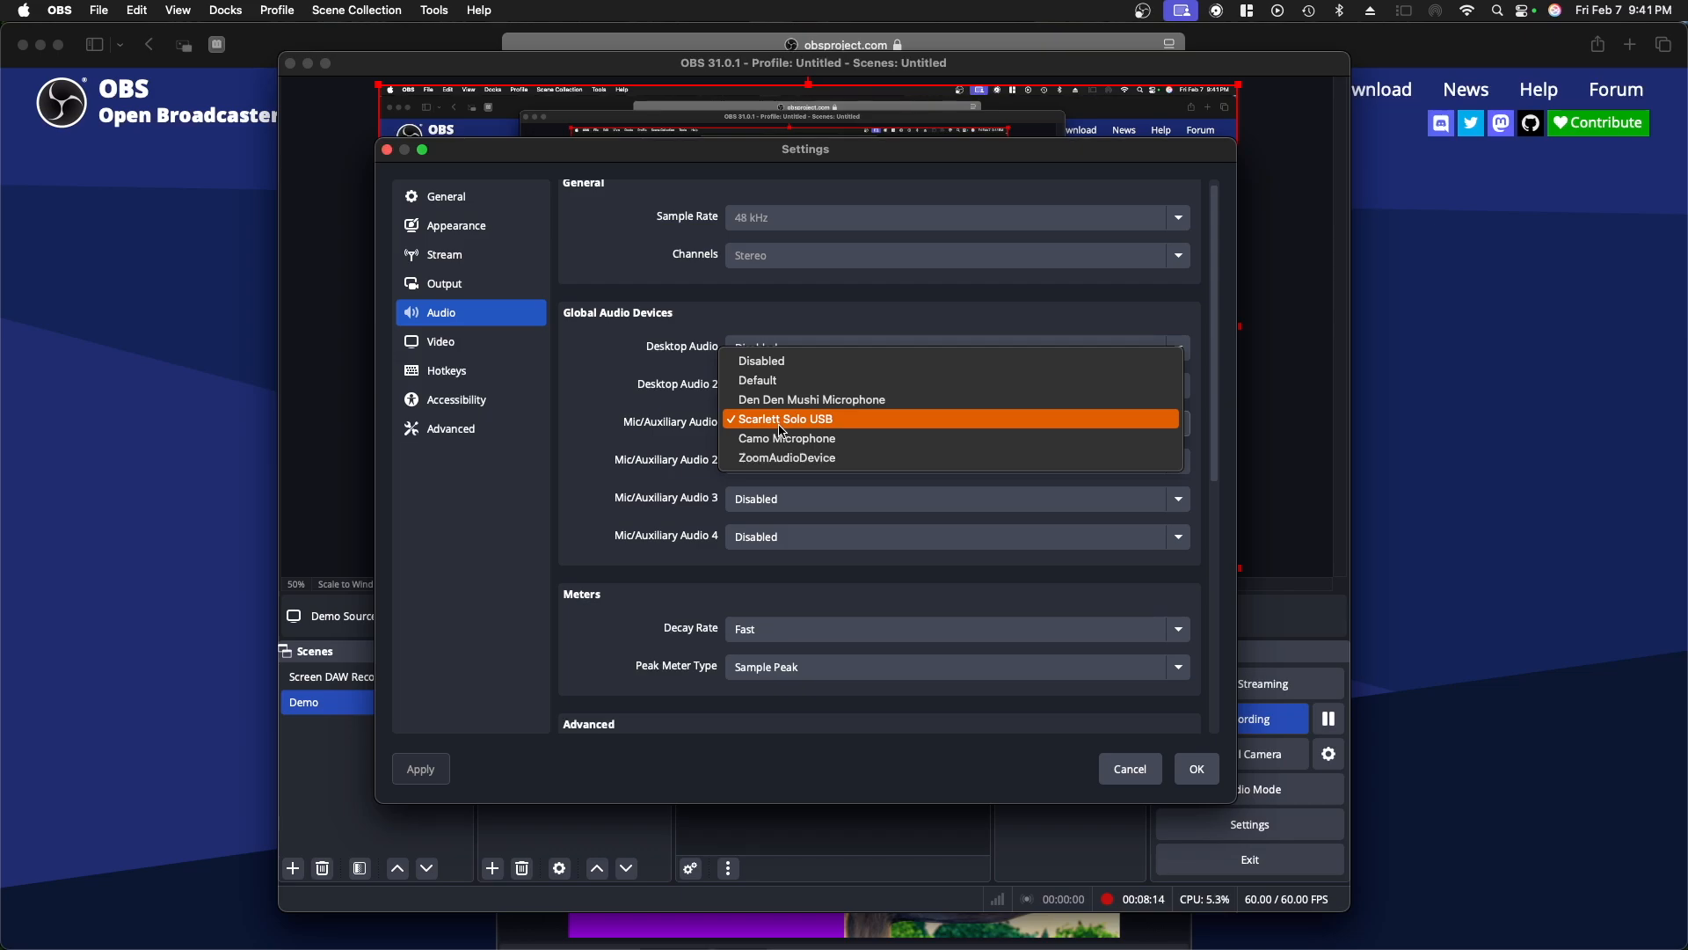
left_click(781, 431)
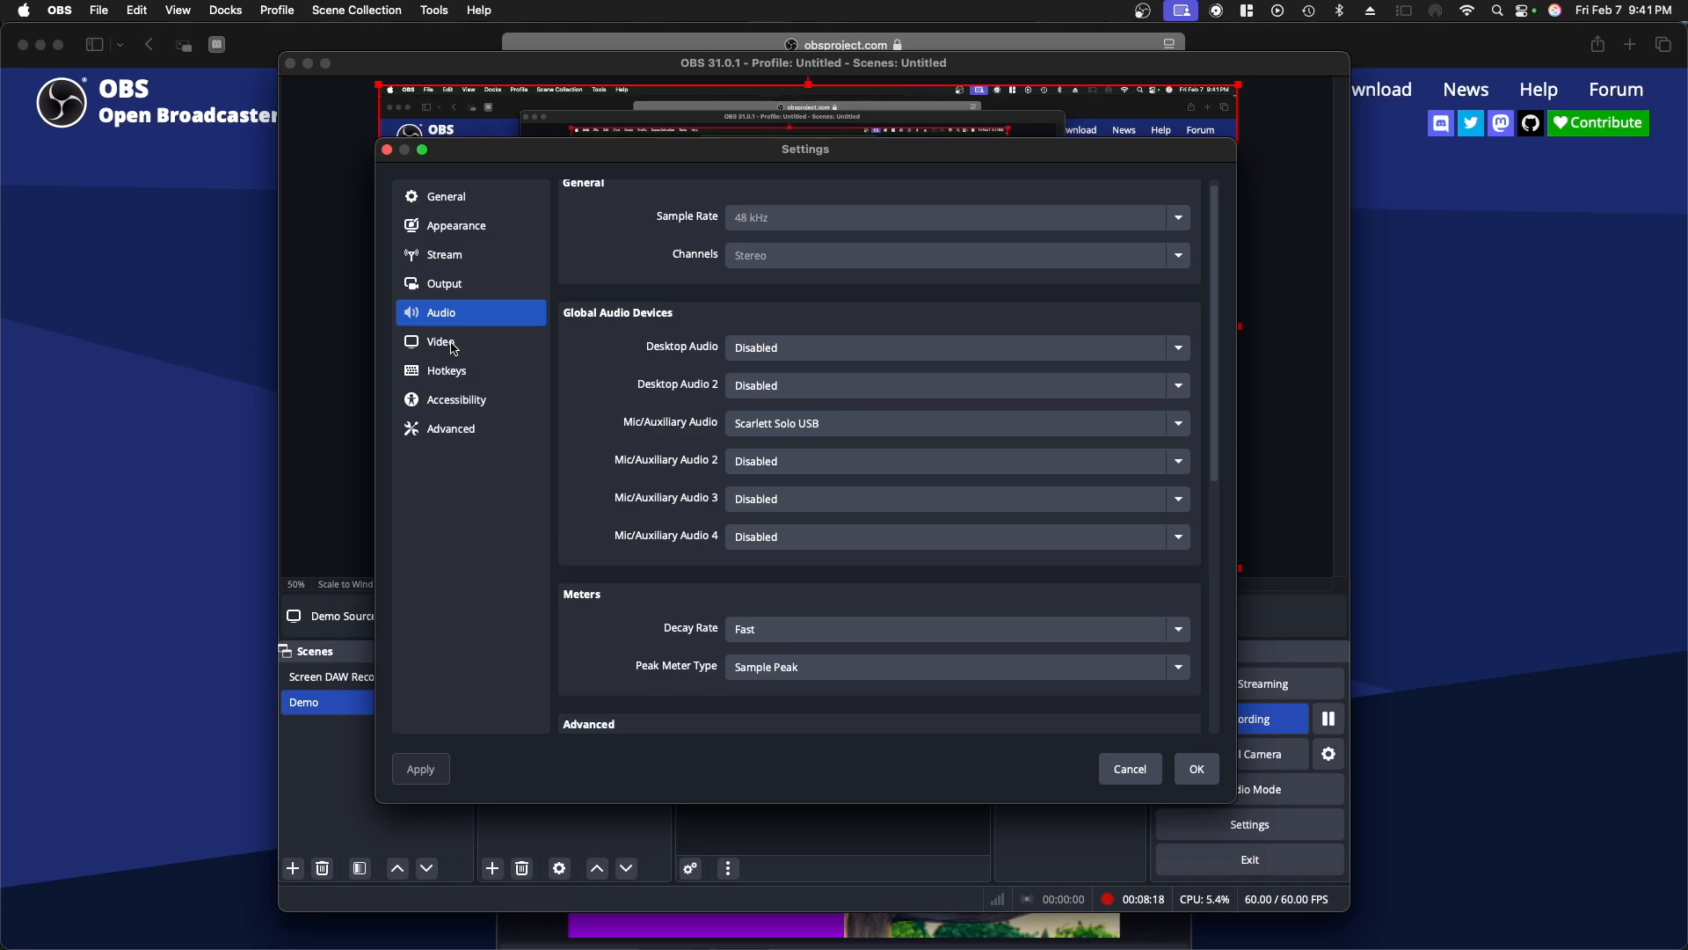
scroll(620, 423, "down", 5)
scroll(624, 423, "down", 2)
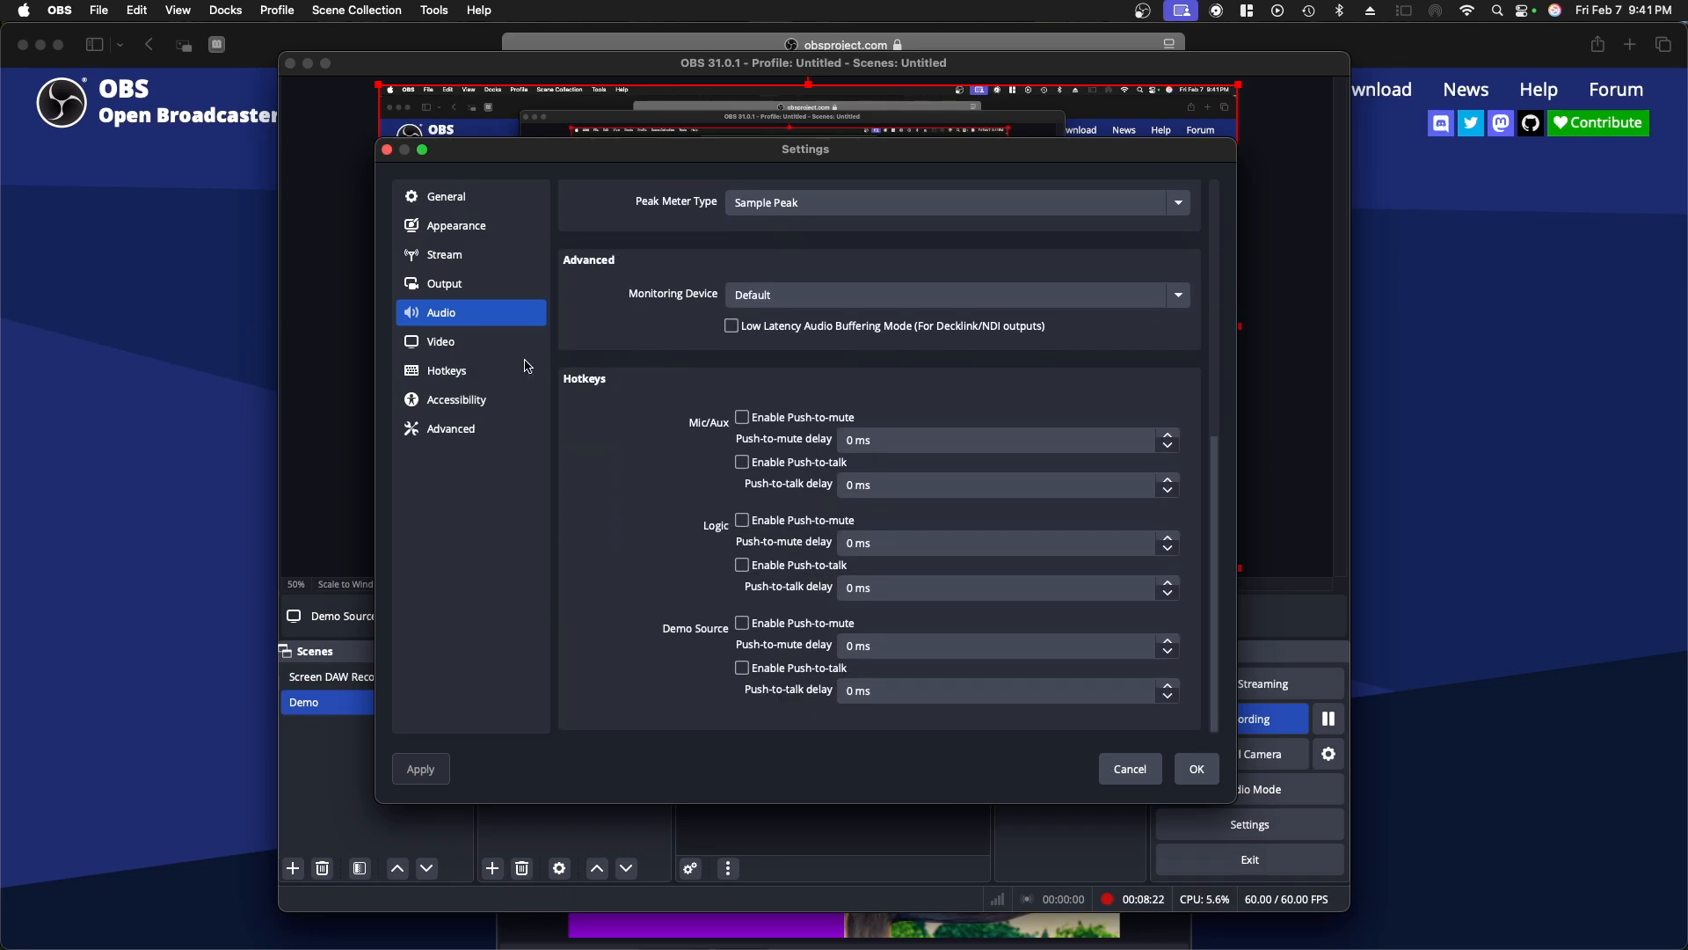
- Examine the video settings for base canvas resolution, output resolution and common FPS value
left_click(457, 352)
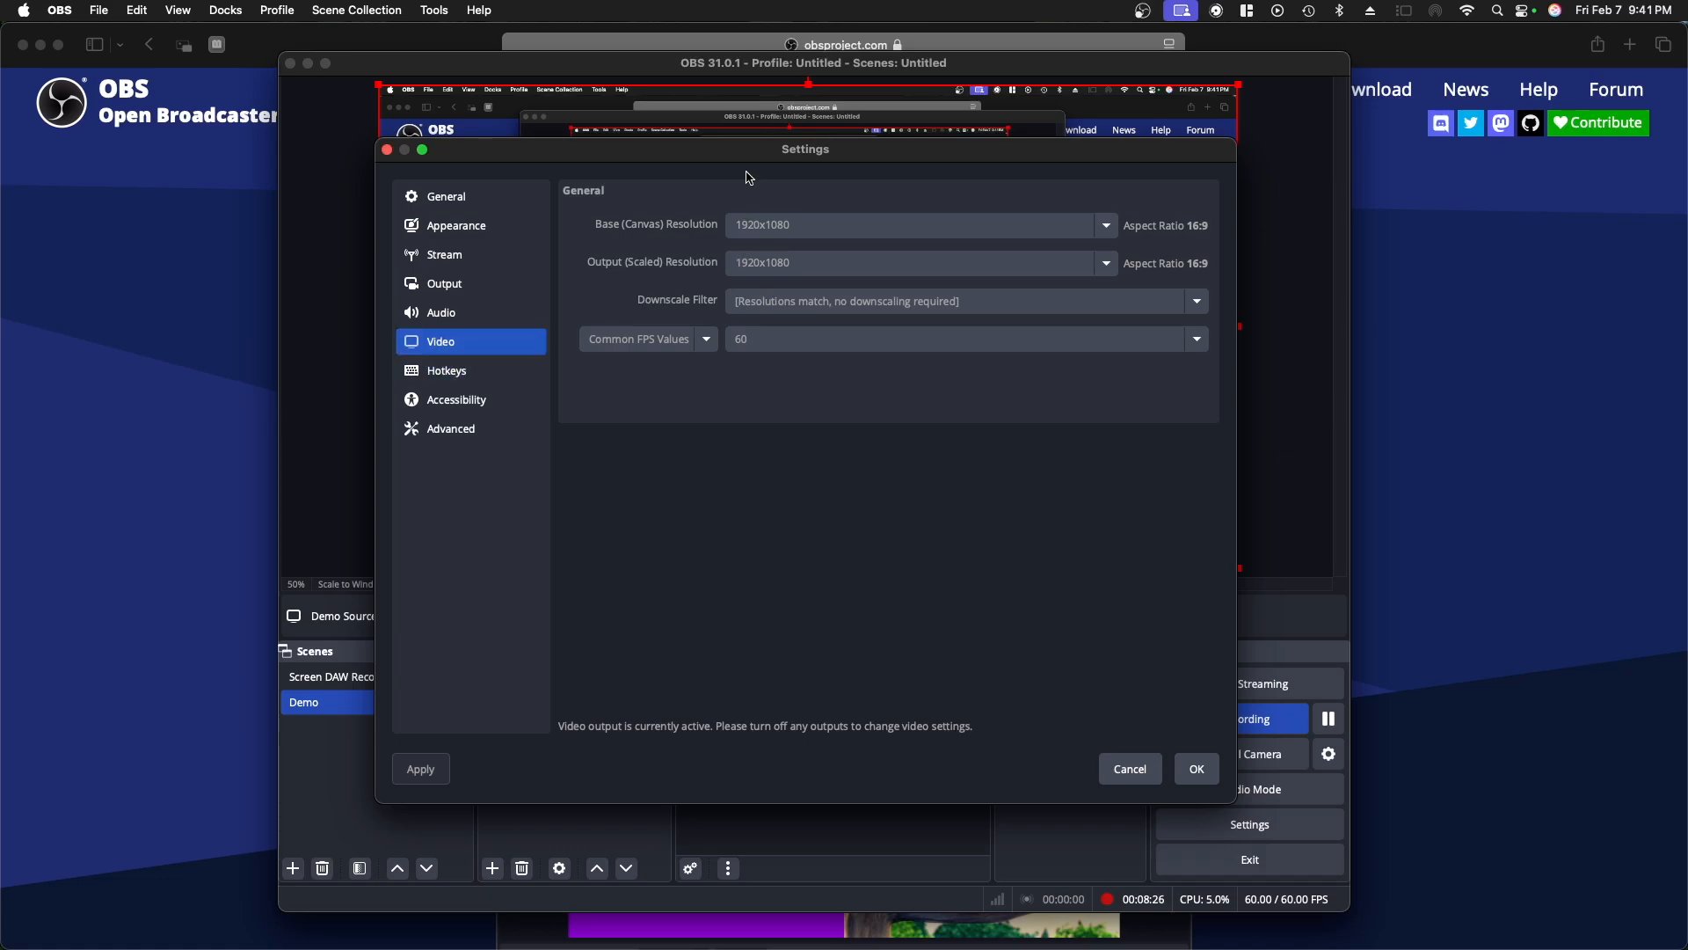
left_click_drag(696, 140, 1202, 268)
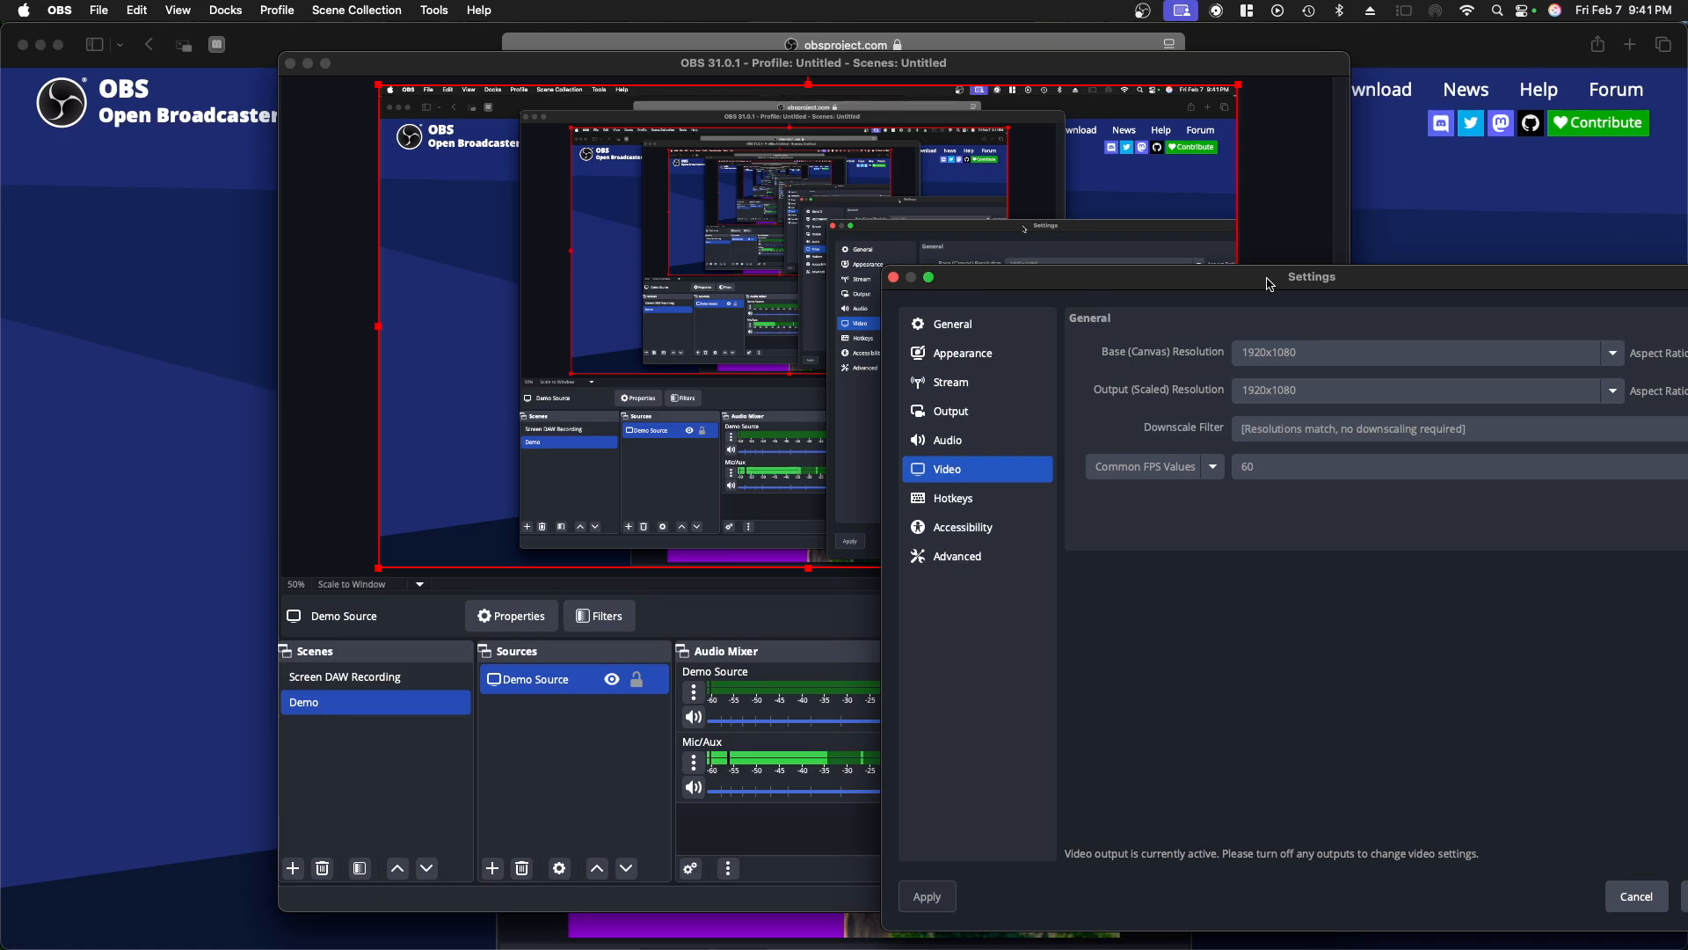
left_click_drag(1270, 281, 974, 248)
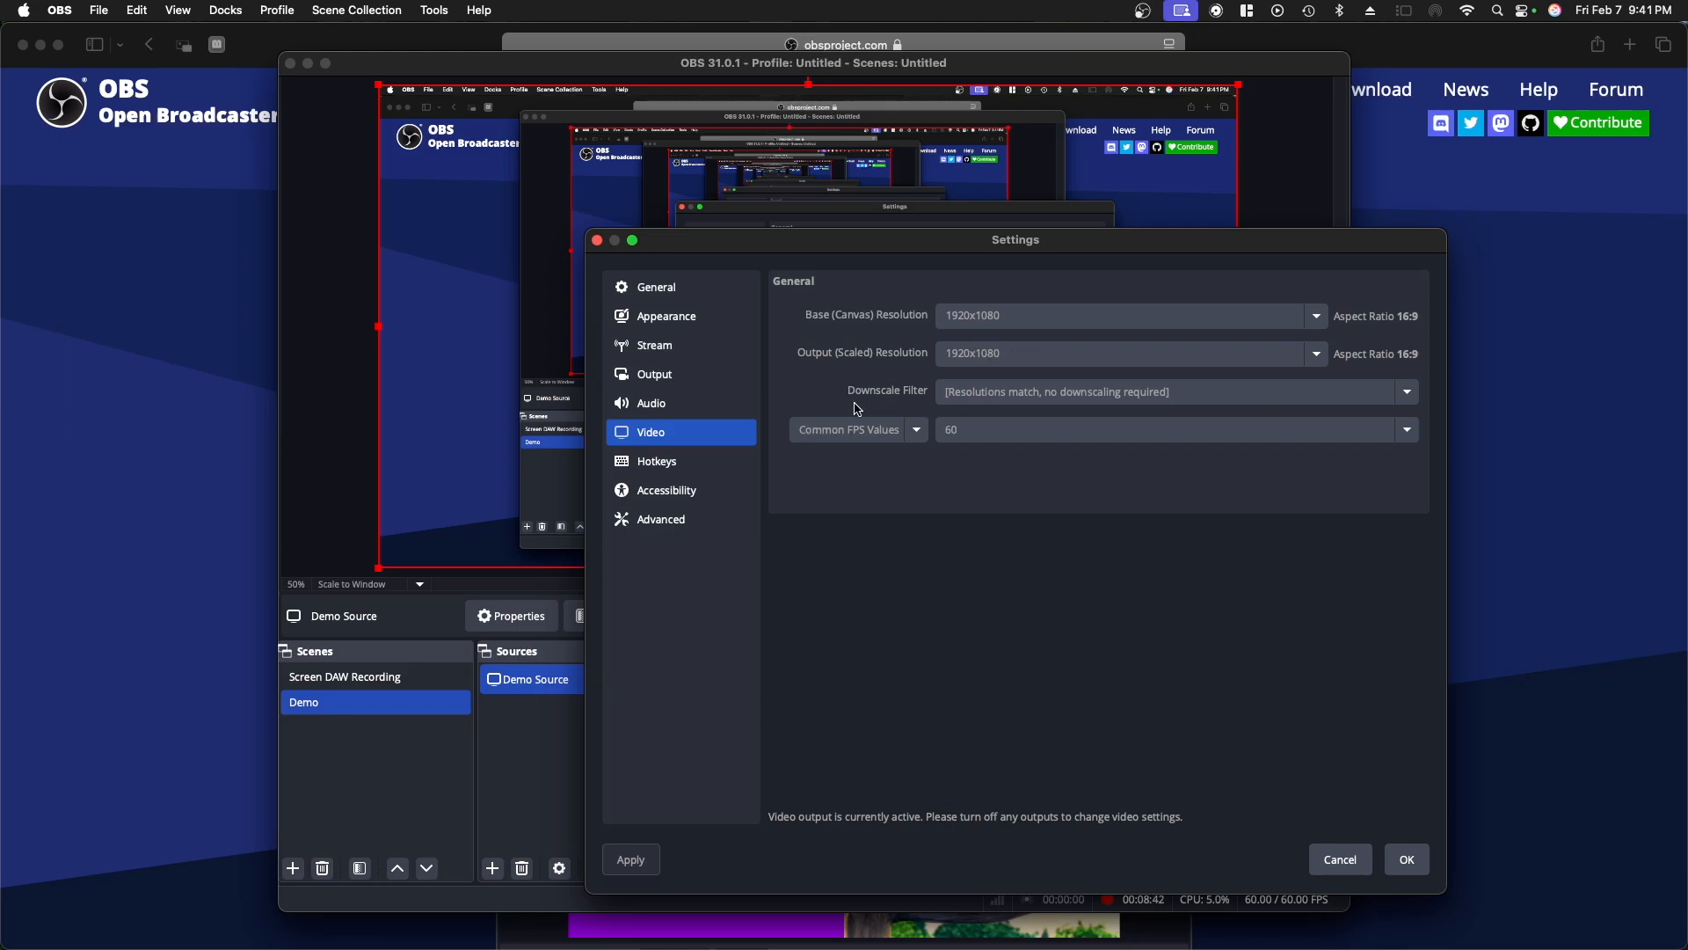
- Examine the advanced video and recording settings, including the option to automatically remux recordings to mp4
left_click(681, 530)
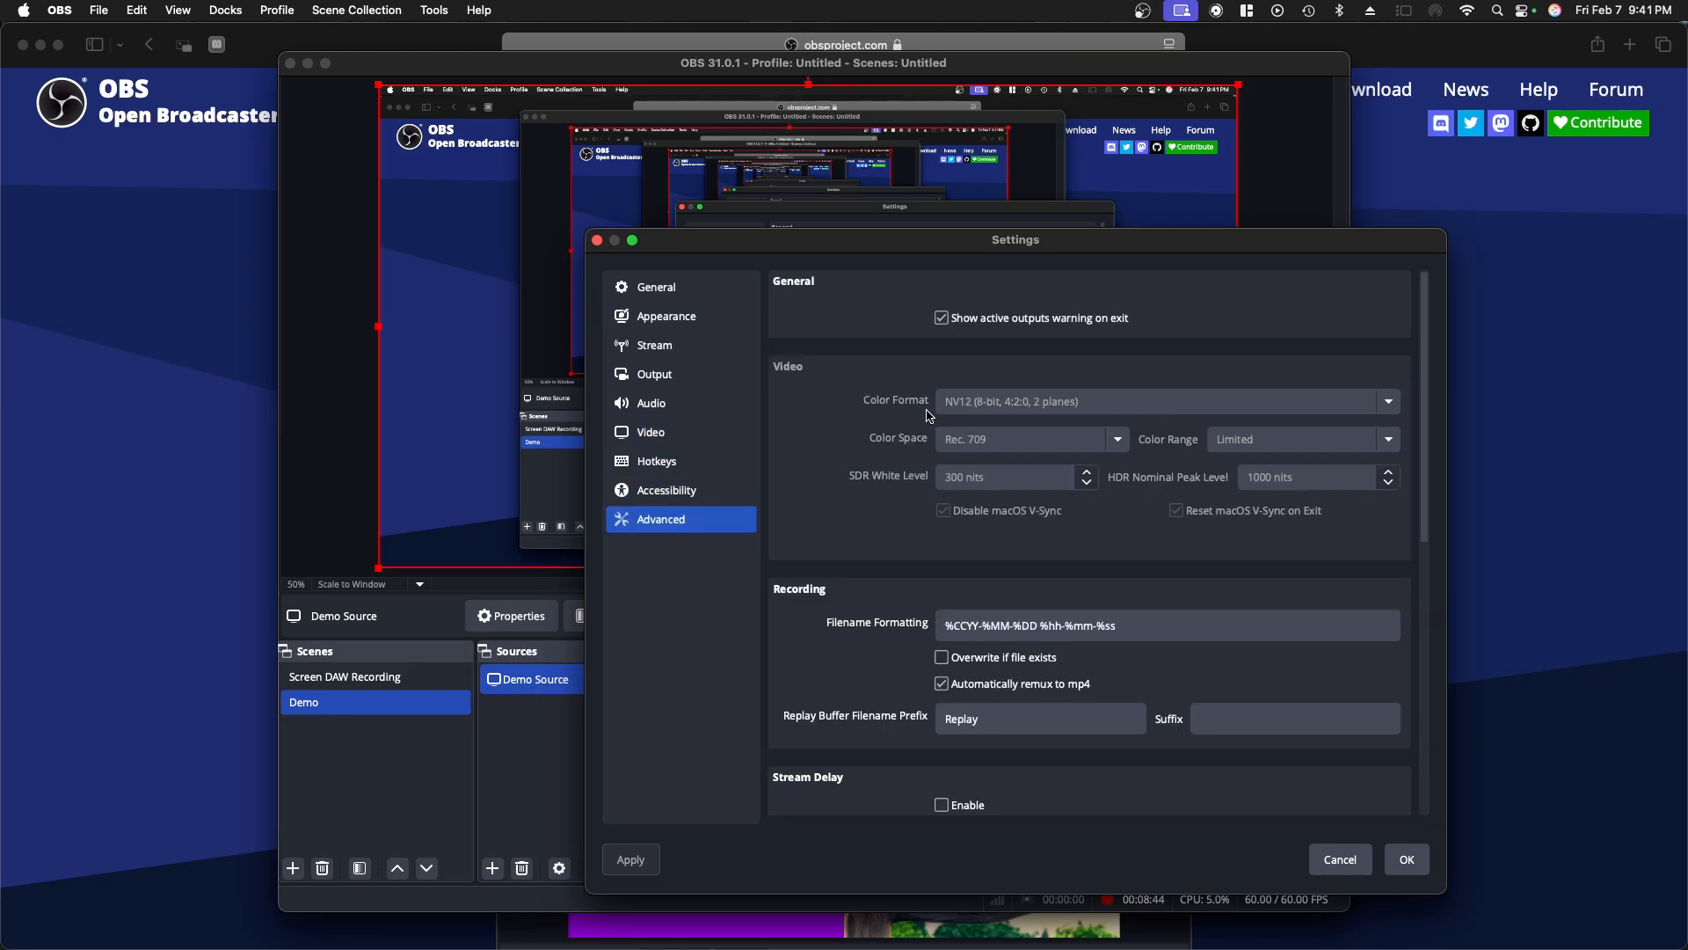
scroll(906, 418, "down", 1)
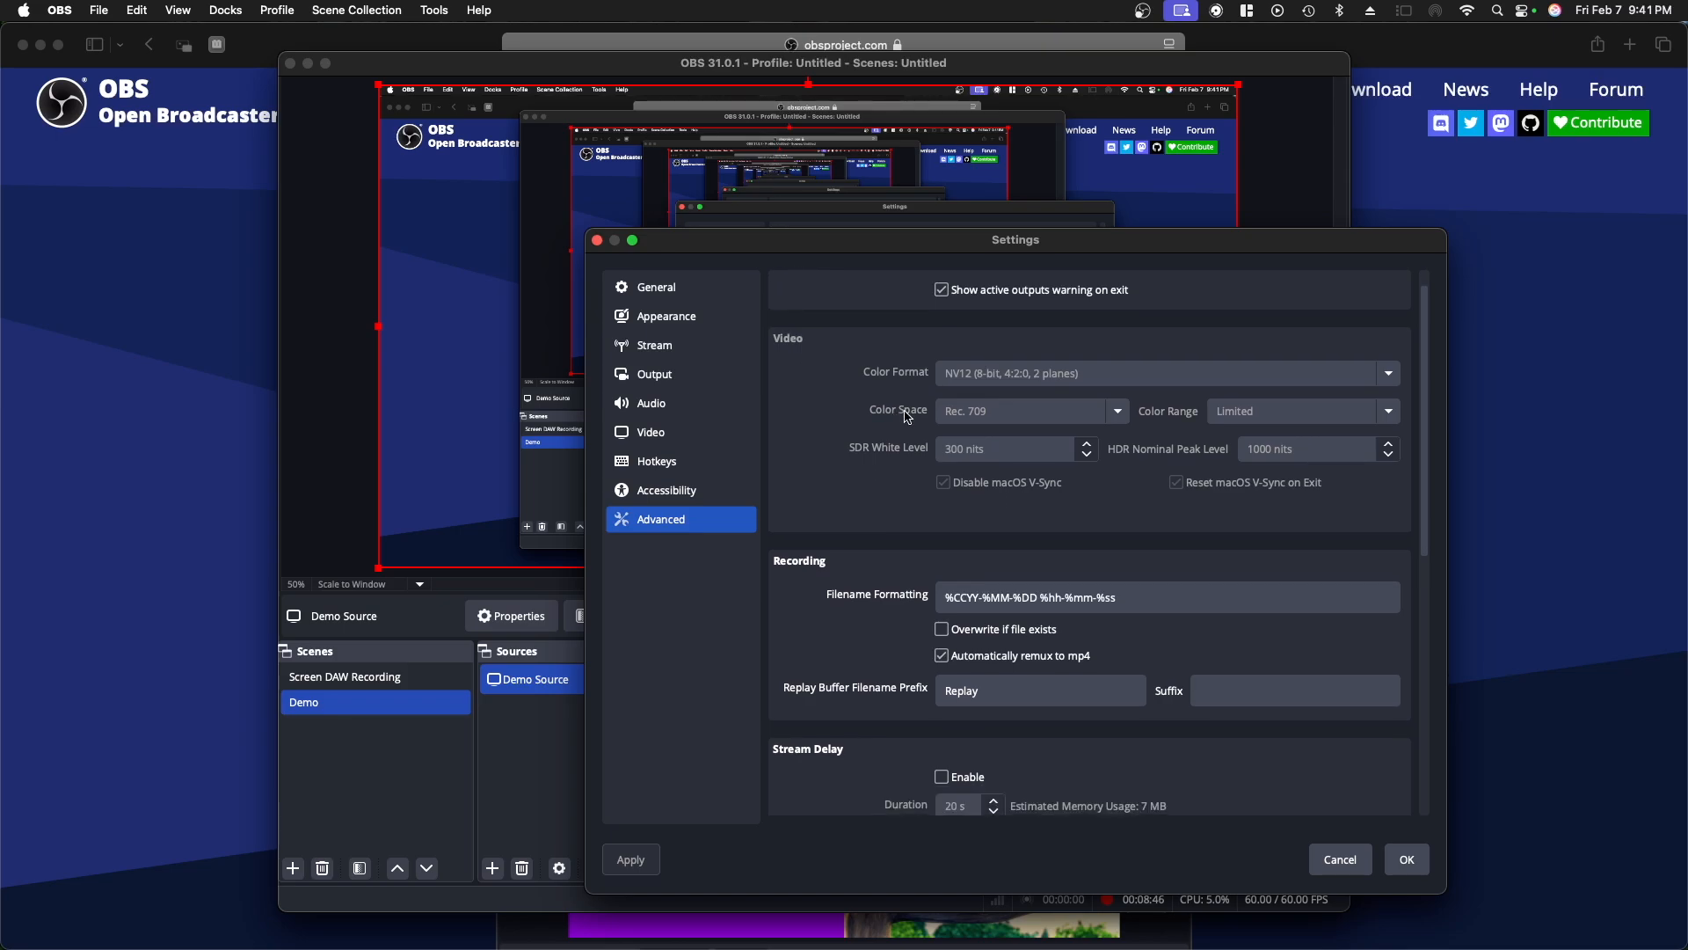
scroll(908, 419, "down", 4)
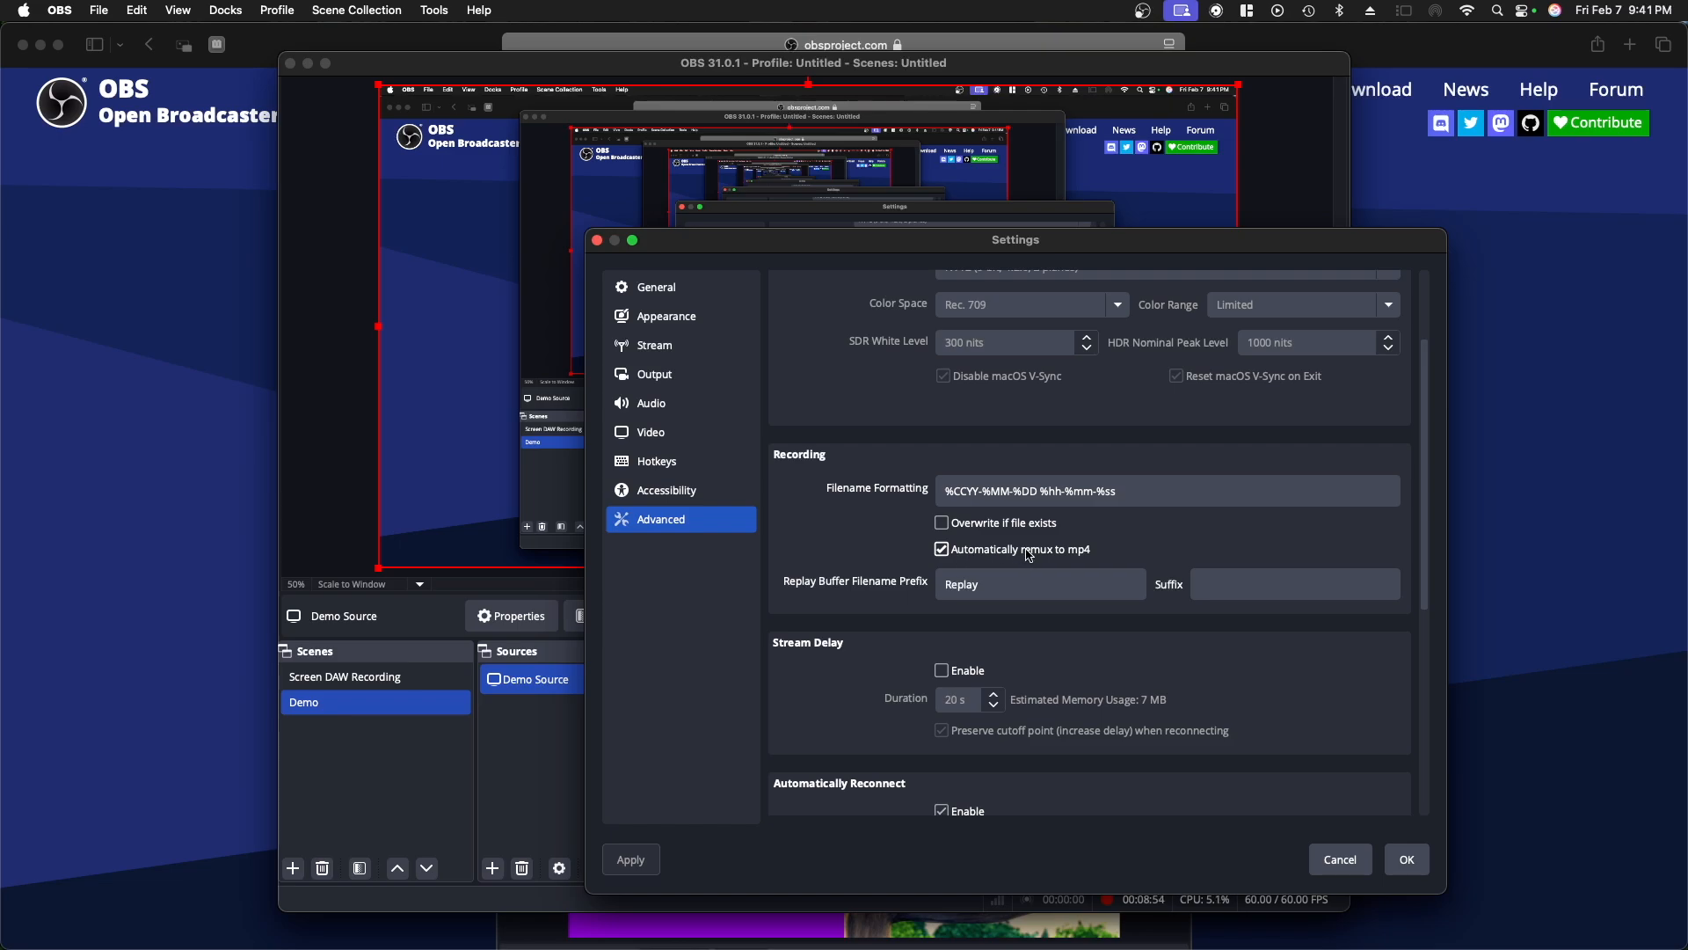
scroll(968, 370, "up", 1)
left_click_drag(898, 253, 716, 144)
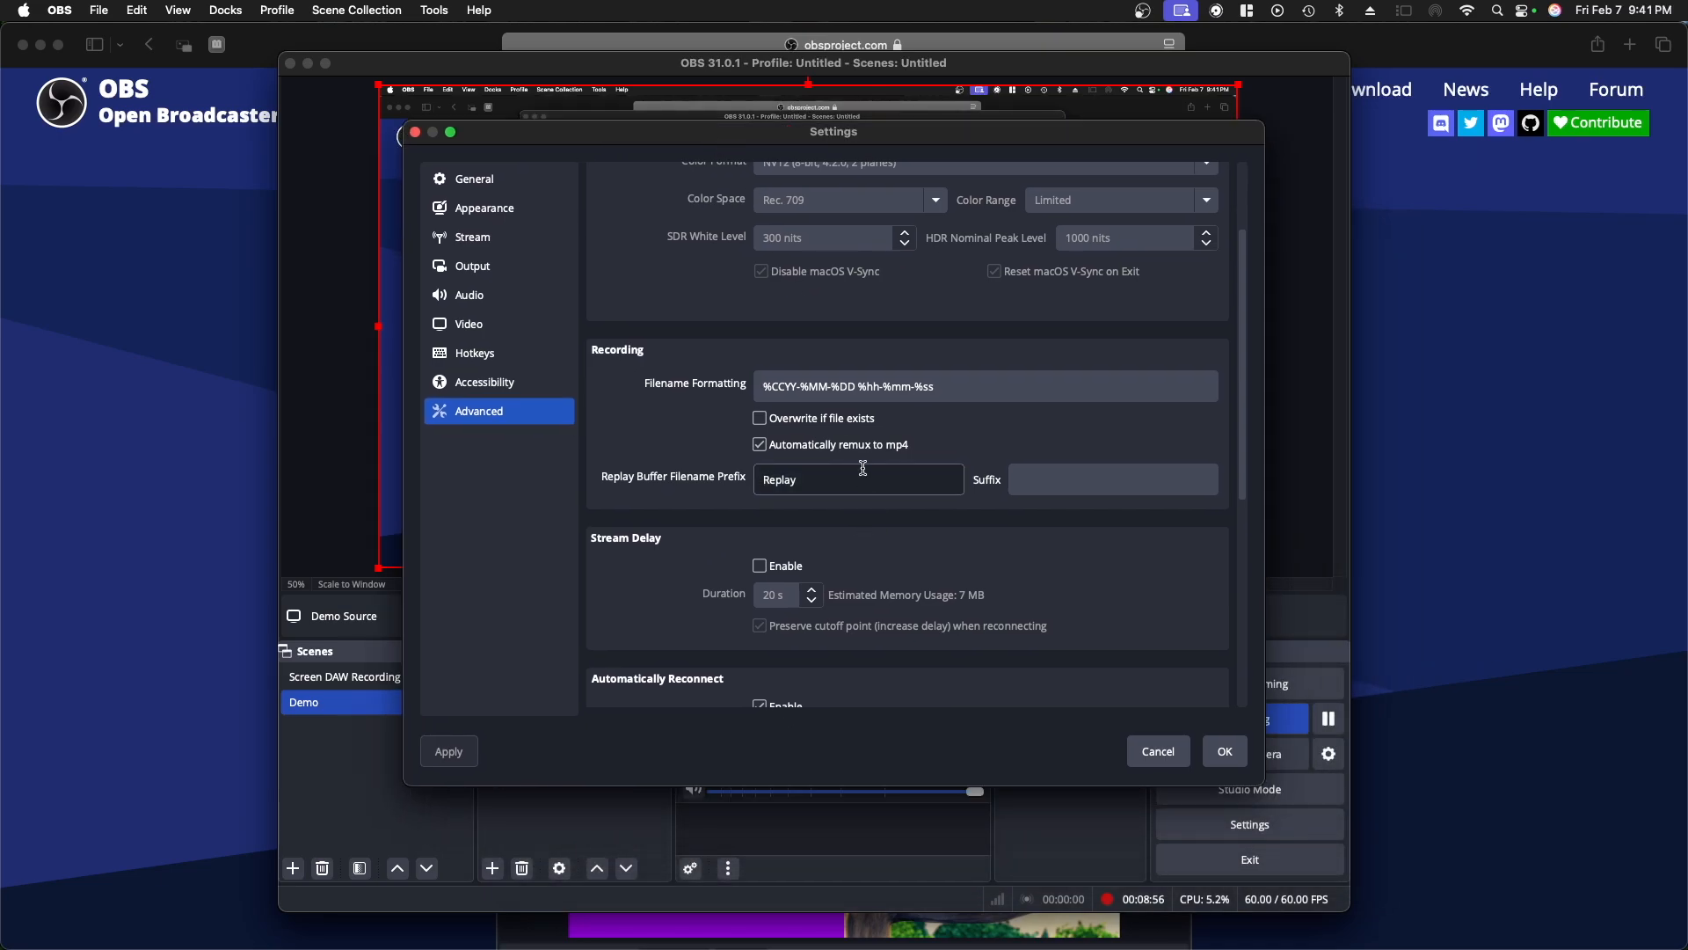